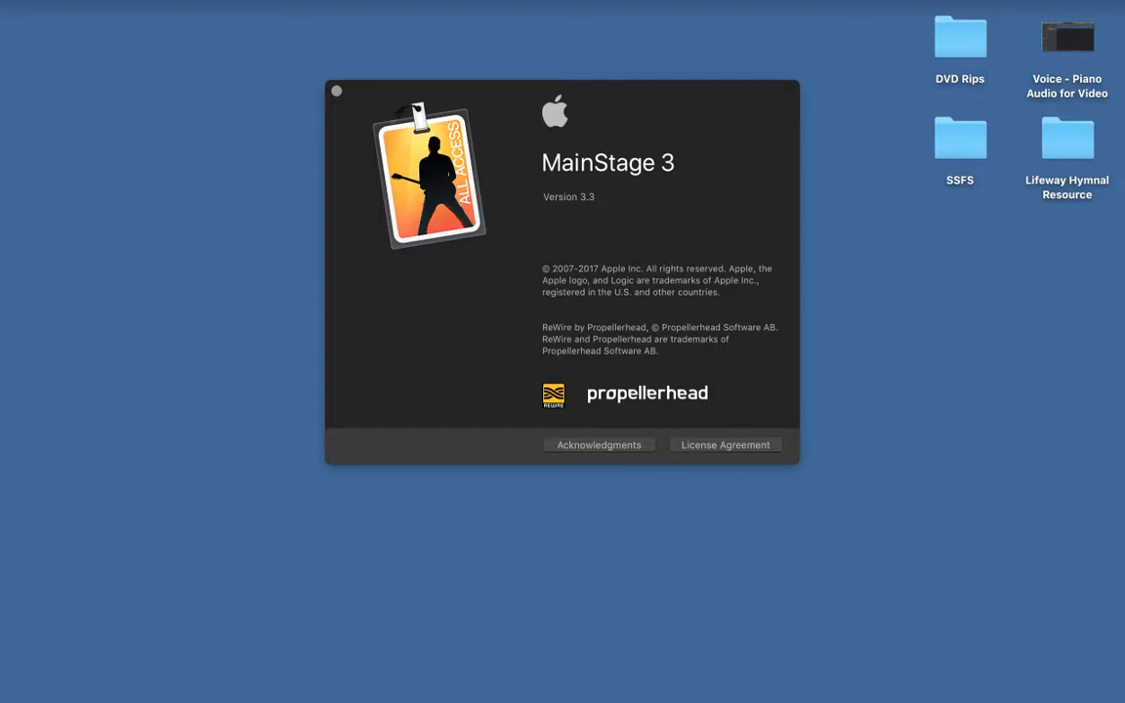
Dismiss the version information window and start a new concert to bring up the template chooser.
left_click(336, 92)
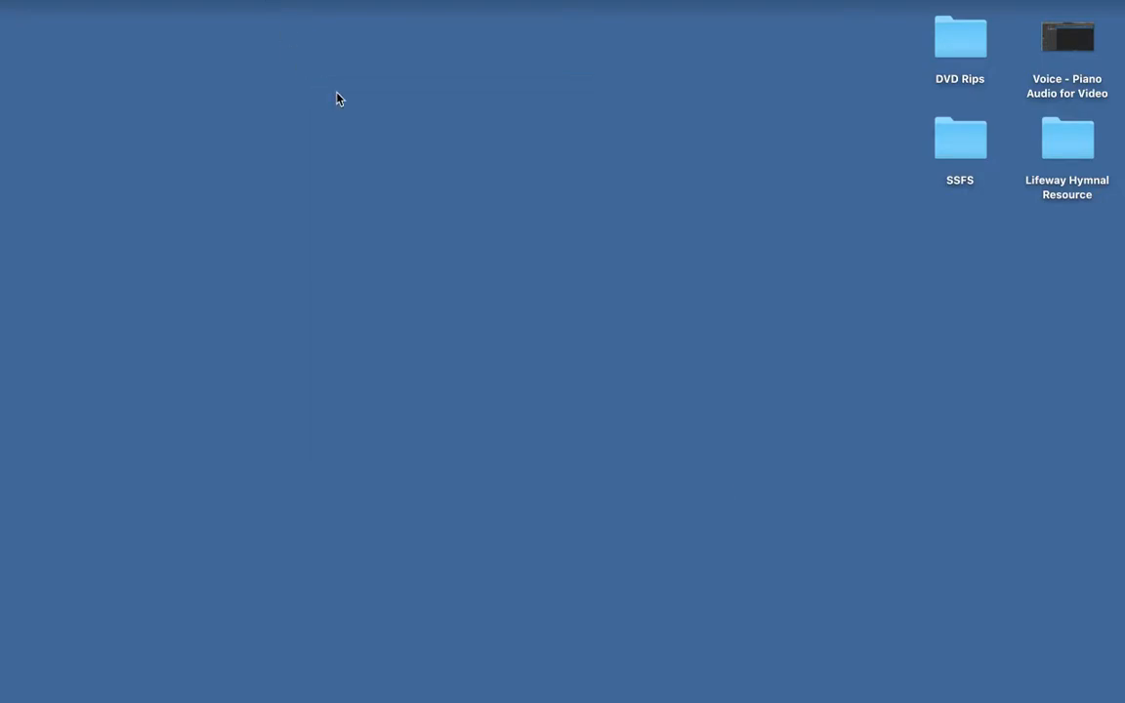
left_click(155, 2)
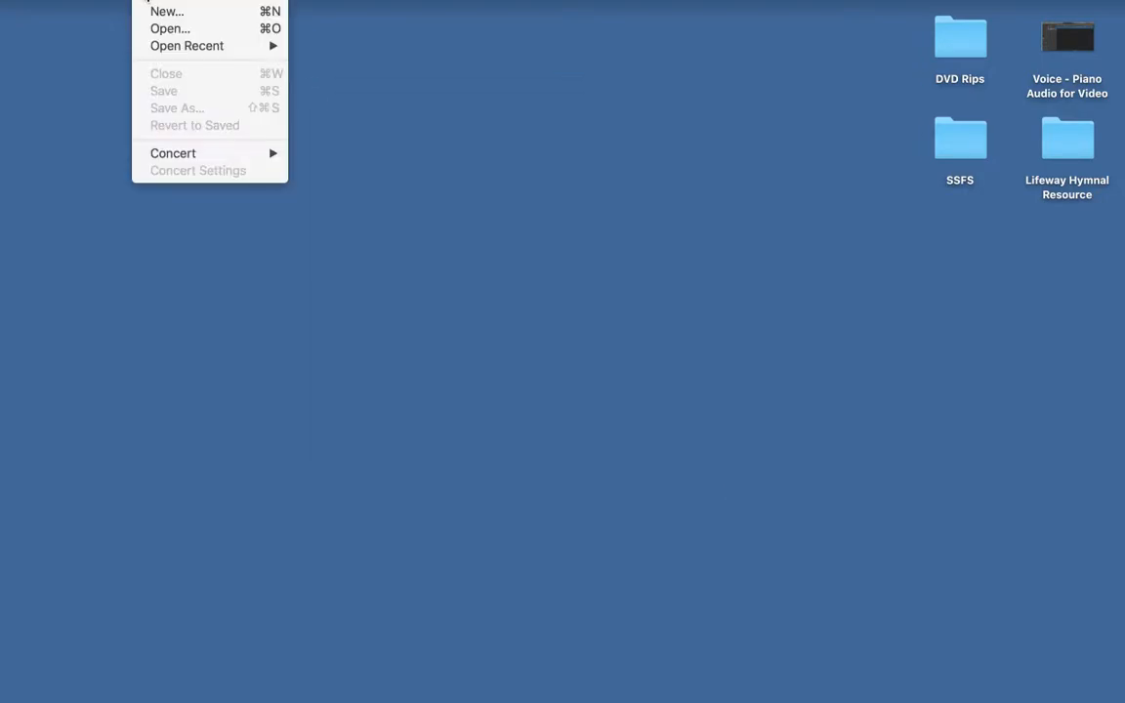
left_click(162, 12)
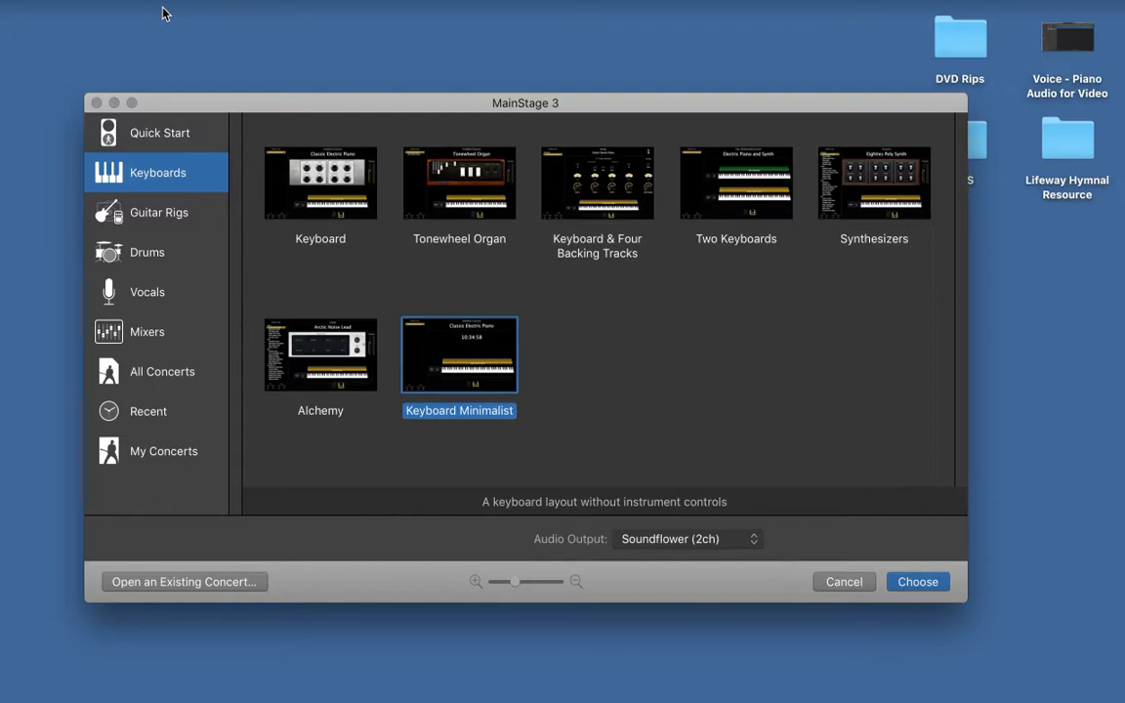
Switch to Audio MIDI Setup, check the list of audio devices, and close its window.
mouse_move(571, 684)
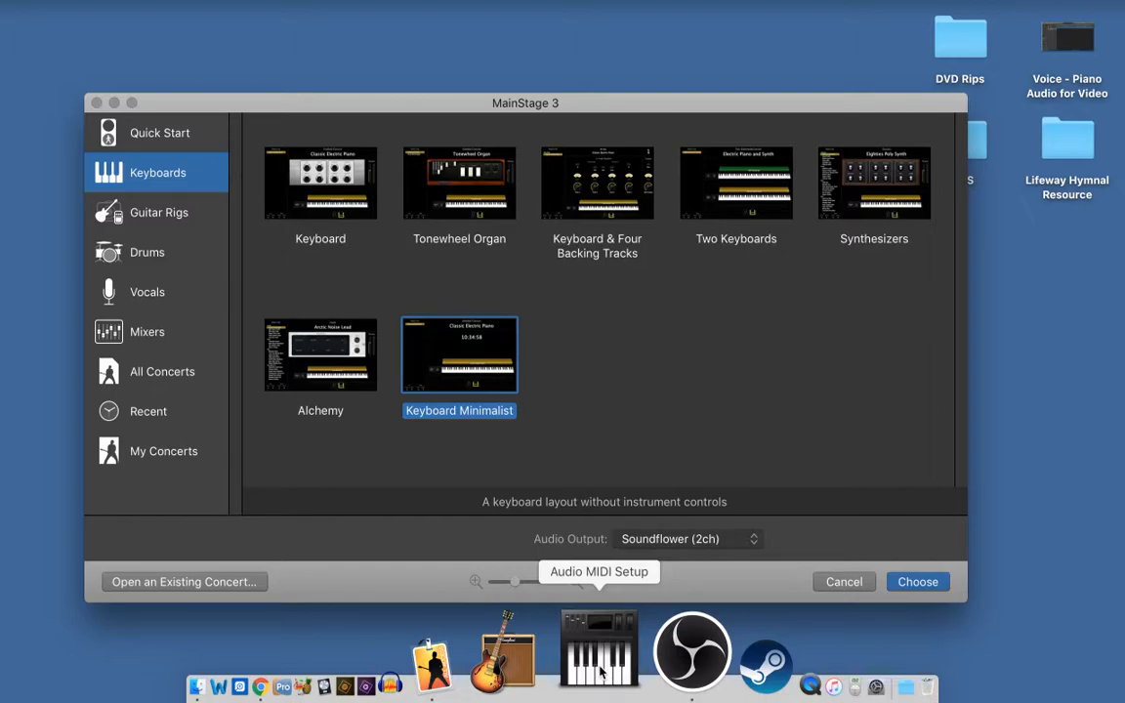
left_click(598, 666)
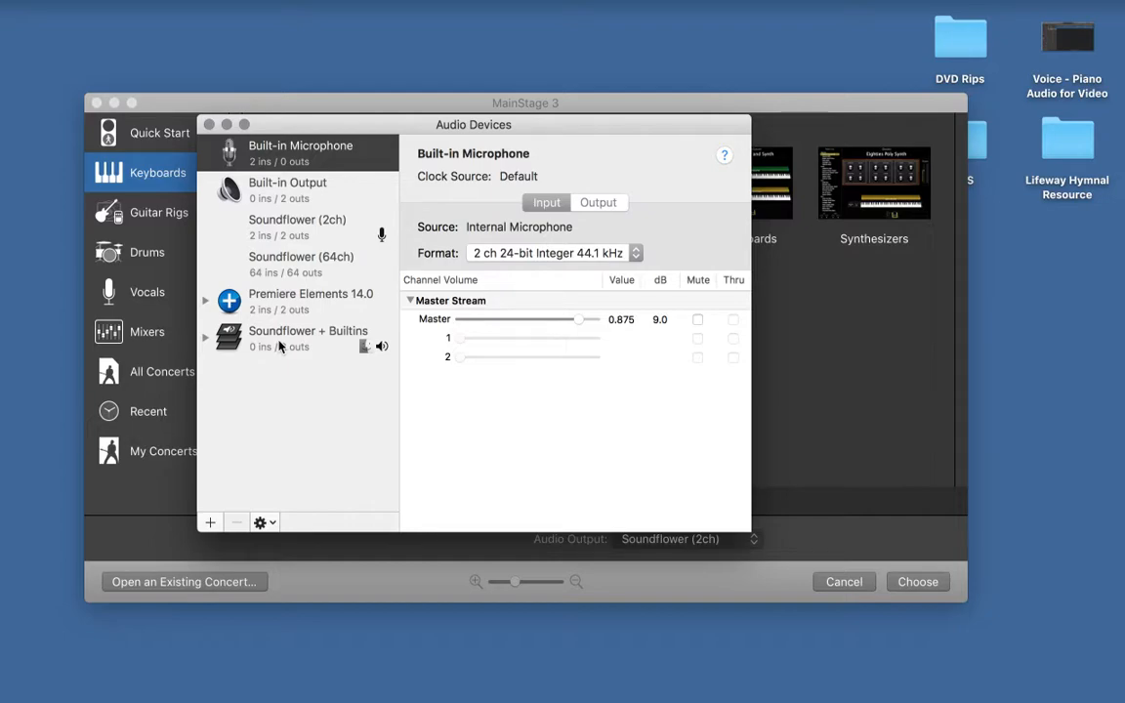
left_click(209, 125)
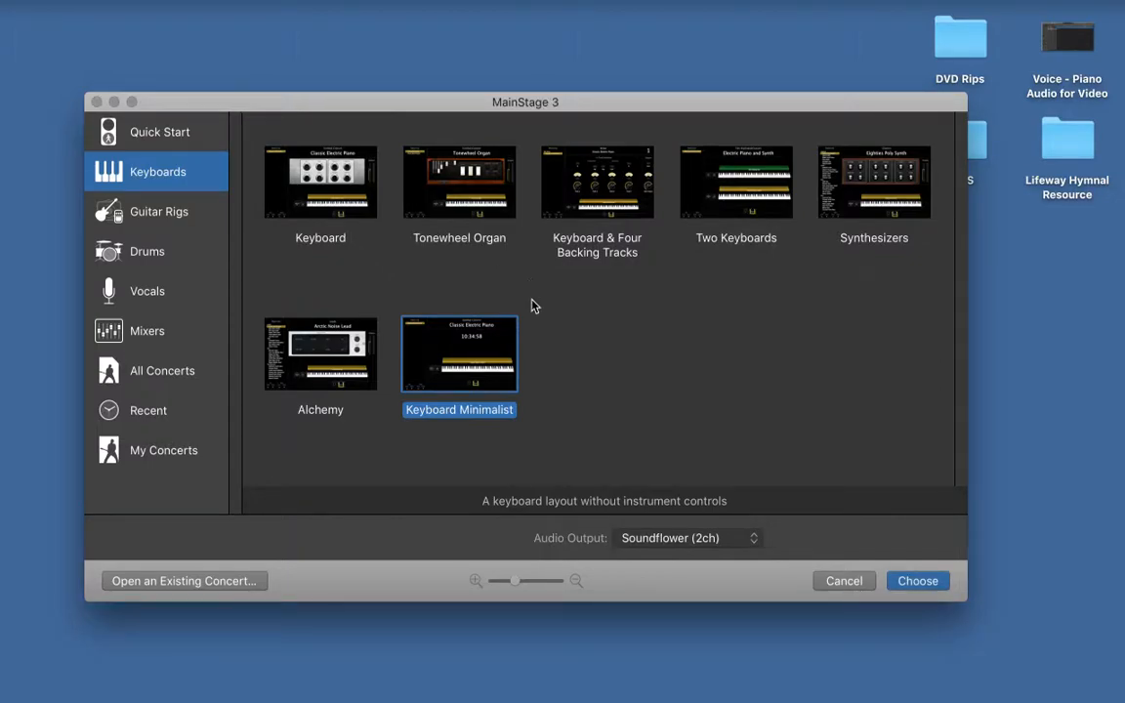
Create a new concert from the Keyboard Minimalist template in the Keyboards category.
left_click(147, 1)
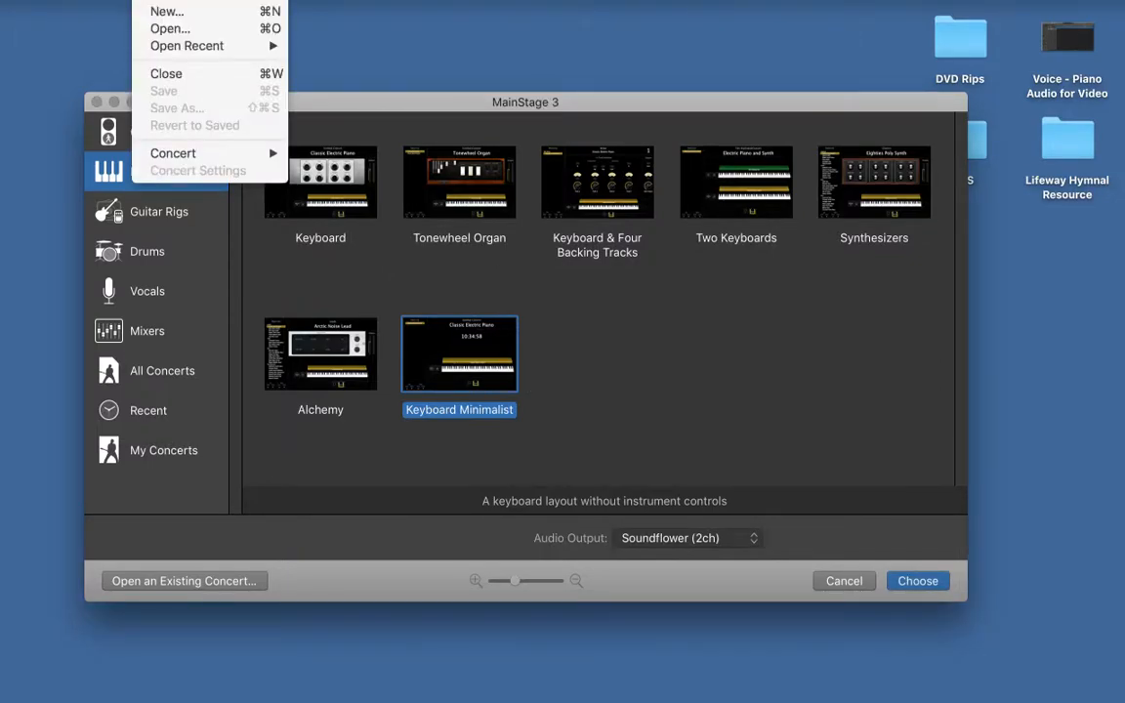
left_click(161, 15)
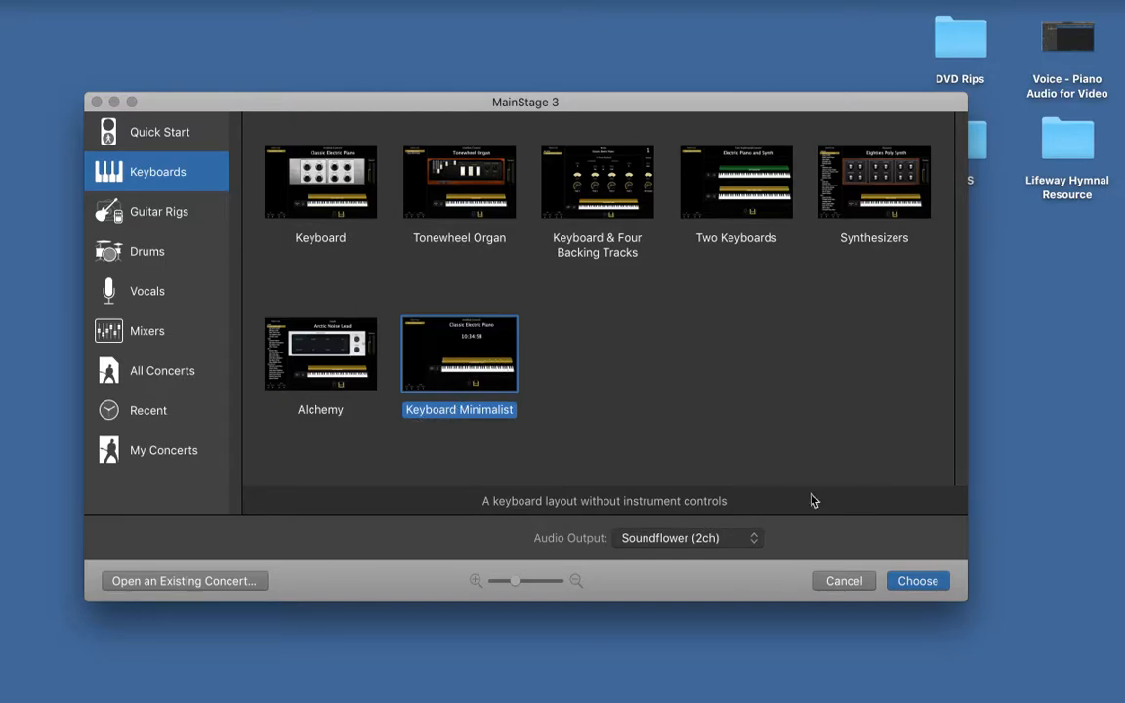
left_click(918, 584)
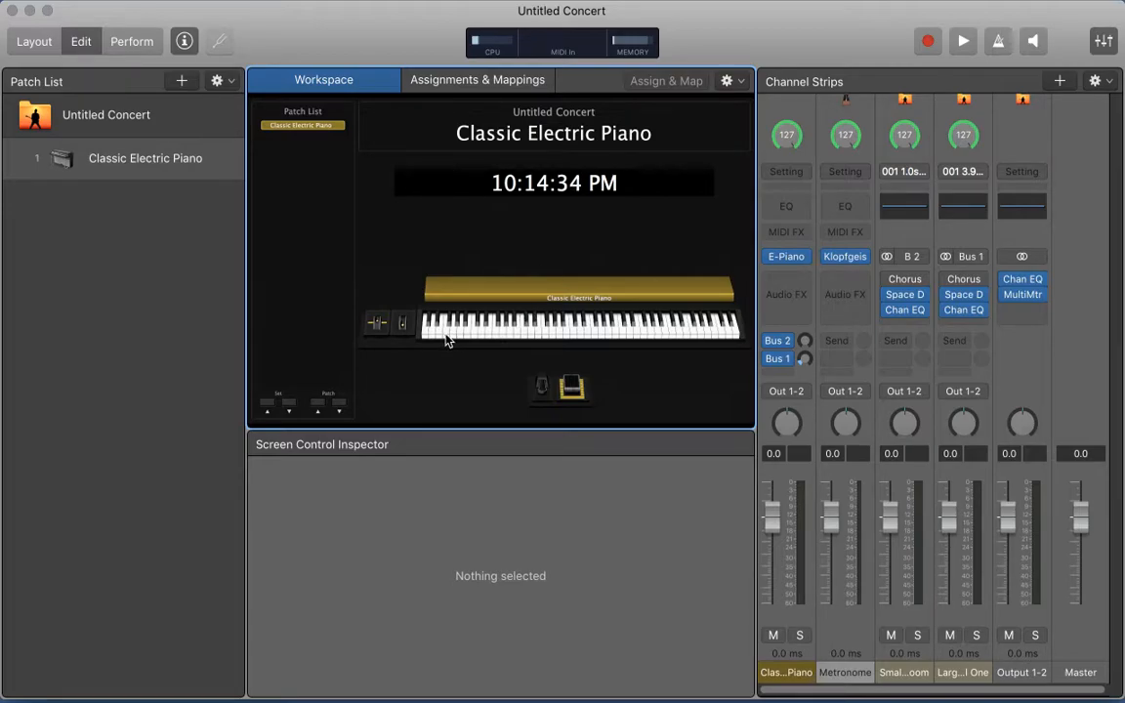
Show the on-screen keyboard and play test notes with the Classic Electric Piano patch.
key("super+k")
left_click_drag(615, 418, 547, 377)
left_click(277, 1)
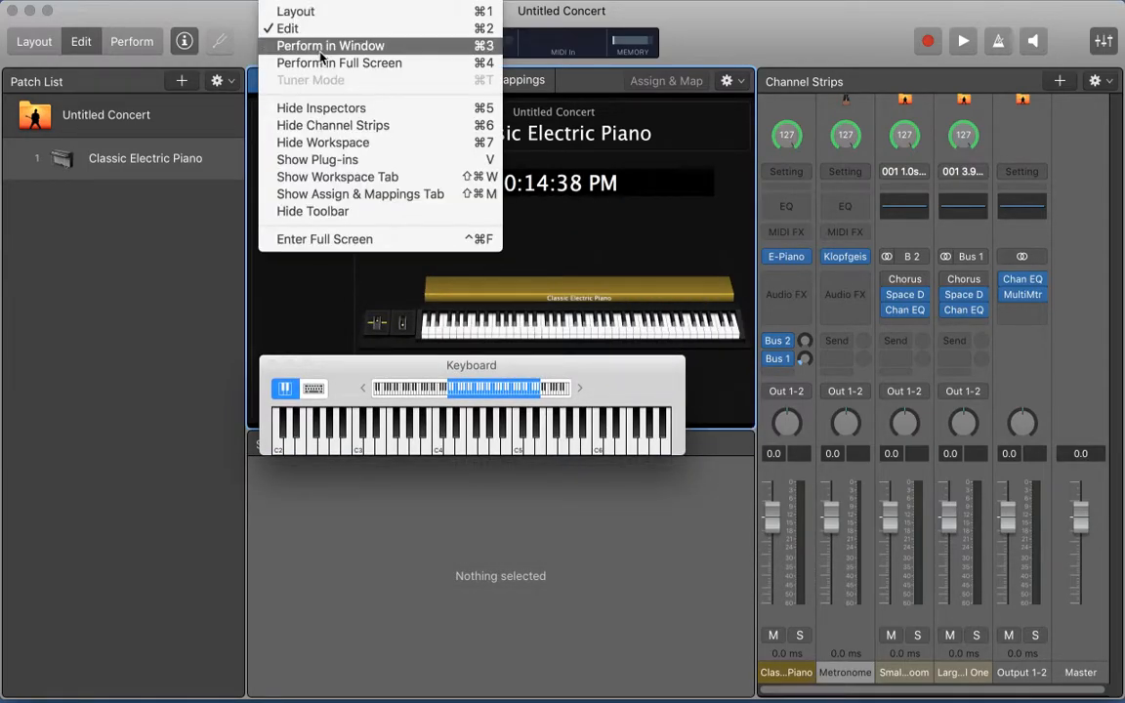
mouse_move(328, 0)
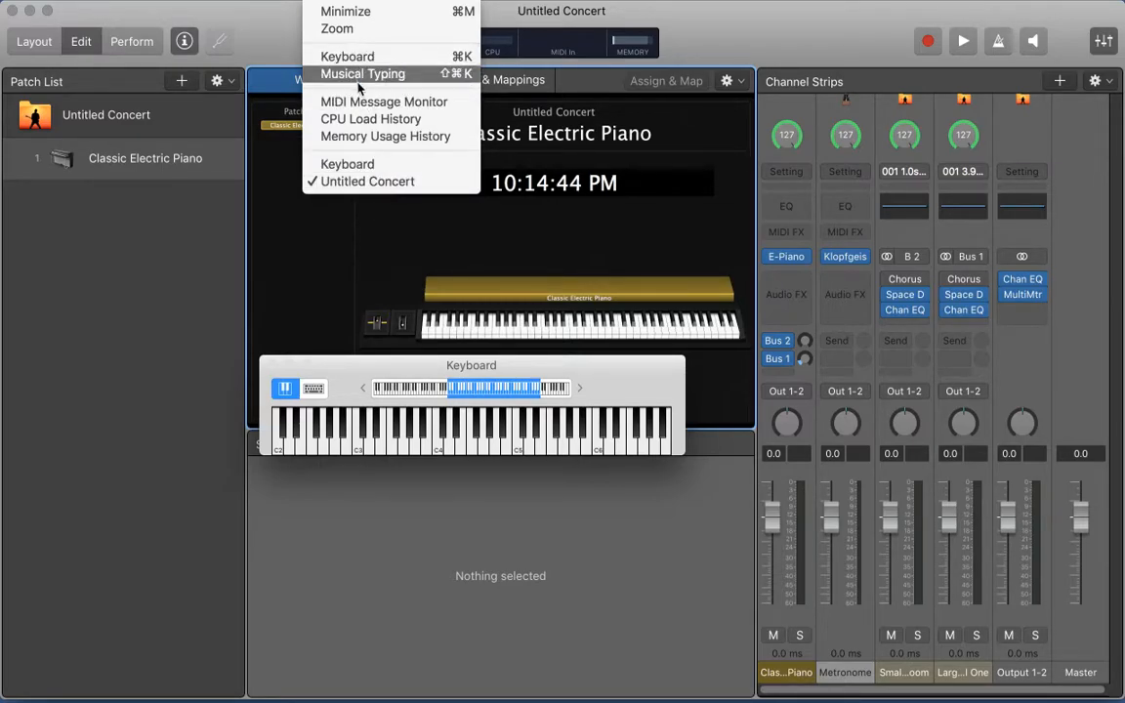
left_click(598, 381)
mouse_move(300, 443)
left_mouse_down()
mouse_move(623, 435)
mouse_move(286, 446)
mouse_move(677, 453)
mouse_move(291, 445)
left_mouse_up()
left_click(482, 448)
mouse_move(481, 447)
left_mouse_down()
mouse_move(623, 432)
mouse_move(527, 431)
mouse_move(510, 444)
mouse_move(525, 444)
left_mouse_up()
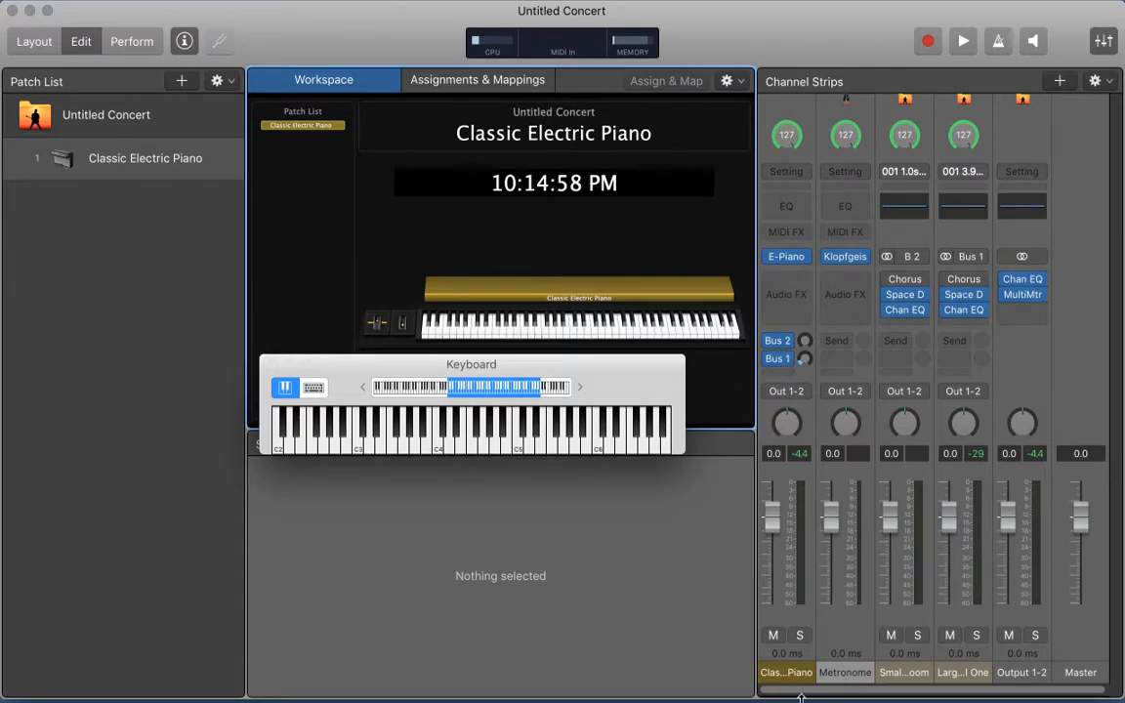
Audition the lowest and highest ranges of the on-screen keyboard and close it.
left_click_drag(428, 382, 268, 390)
left_click_drag(280, 446, 701, 448)
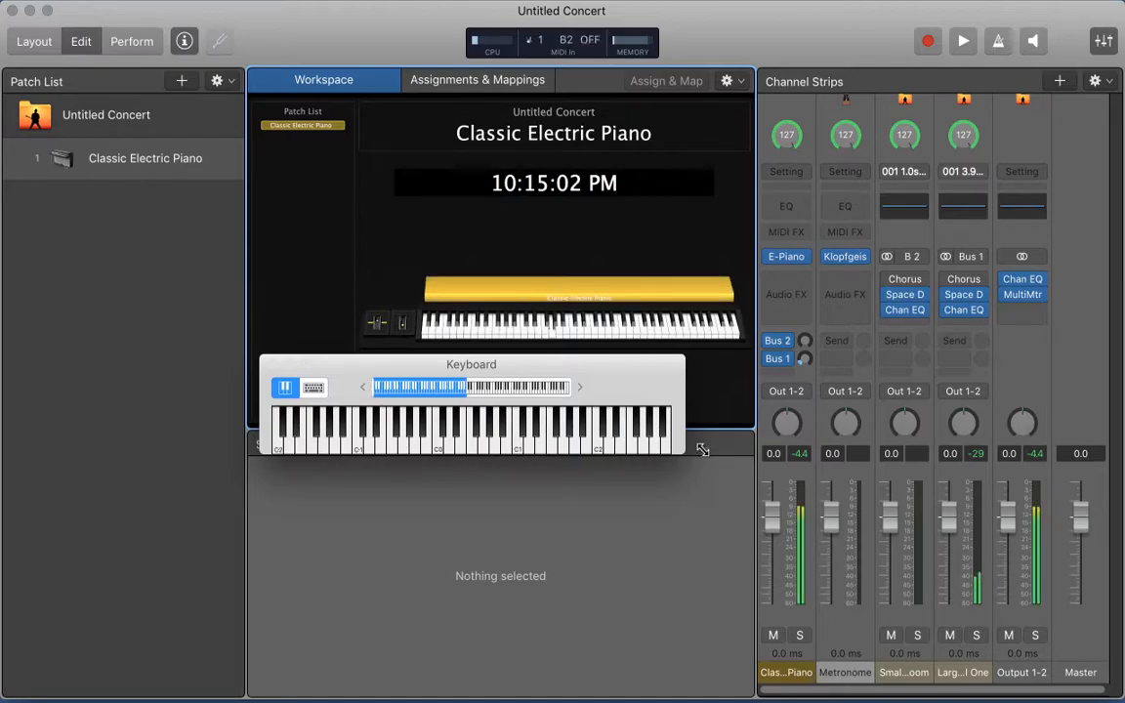
left_click_drag(429, 387, 604, 388)
left_click_drag(273, 448, 595, 447)
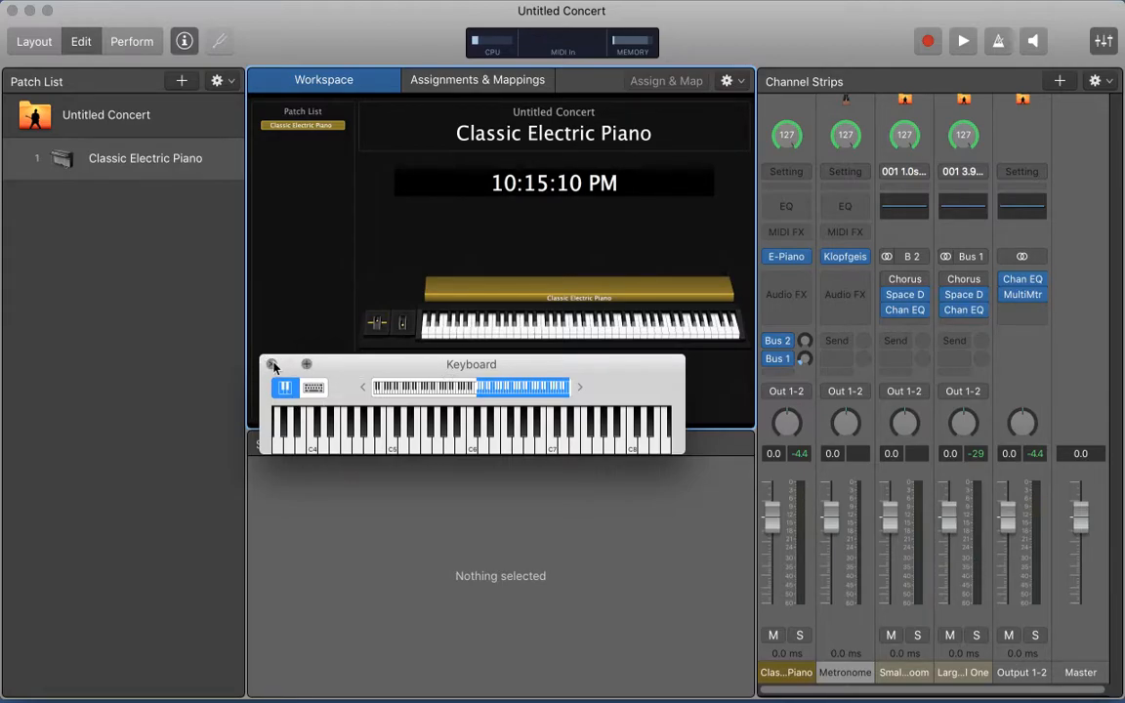
left_click(268, 361)
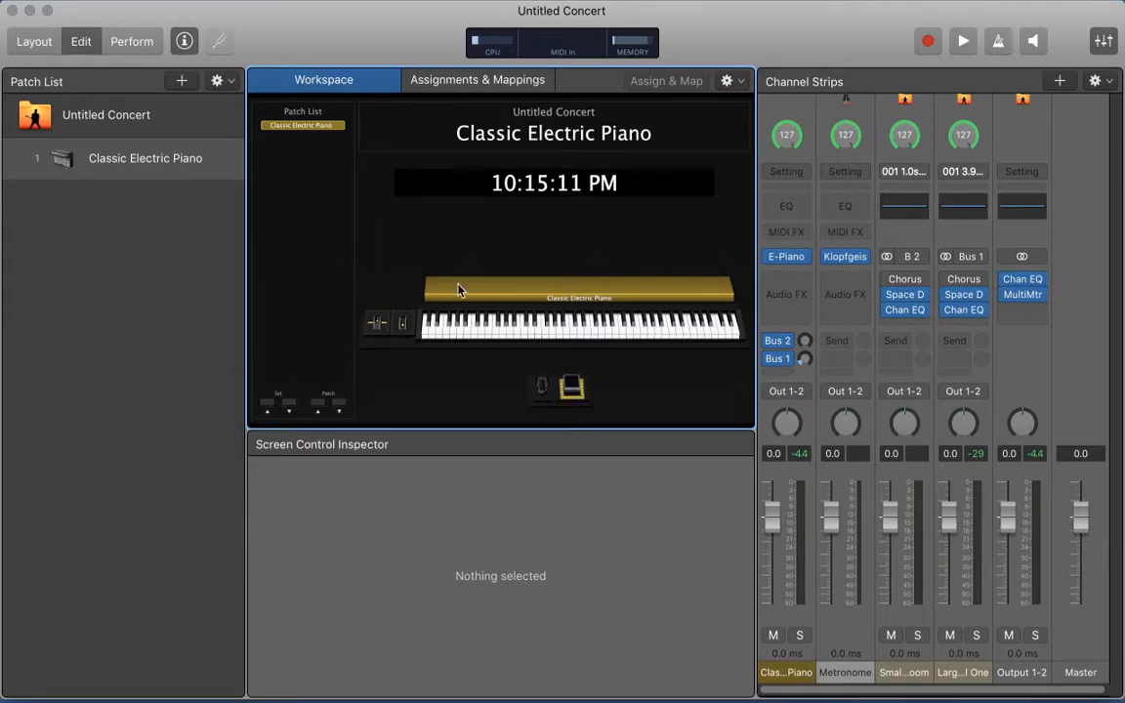
Compare the Classic Electric Piano's patch settings with its channel strip's library, attributes and layer settings.
left_click(803, 115)
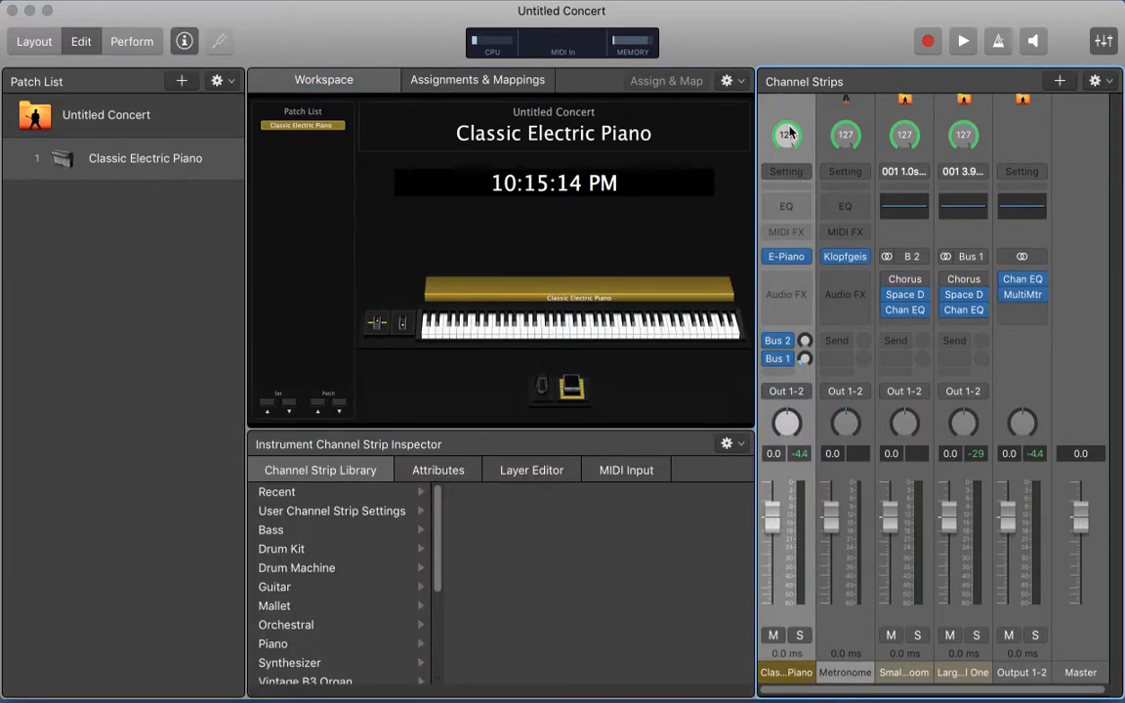
left_click(101, 156)
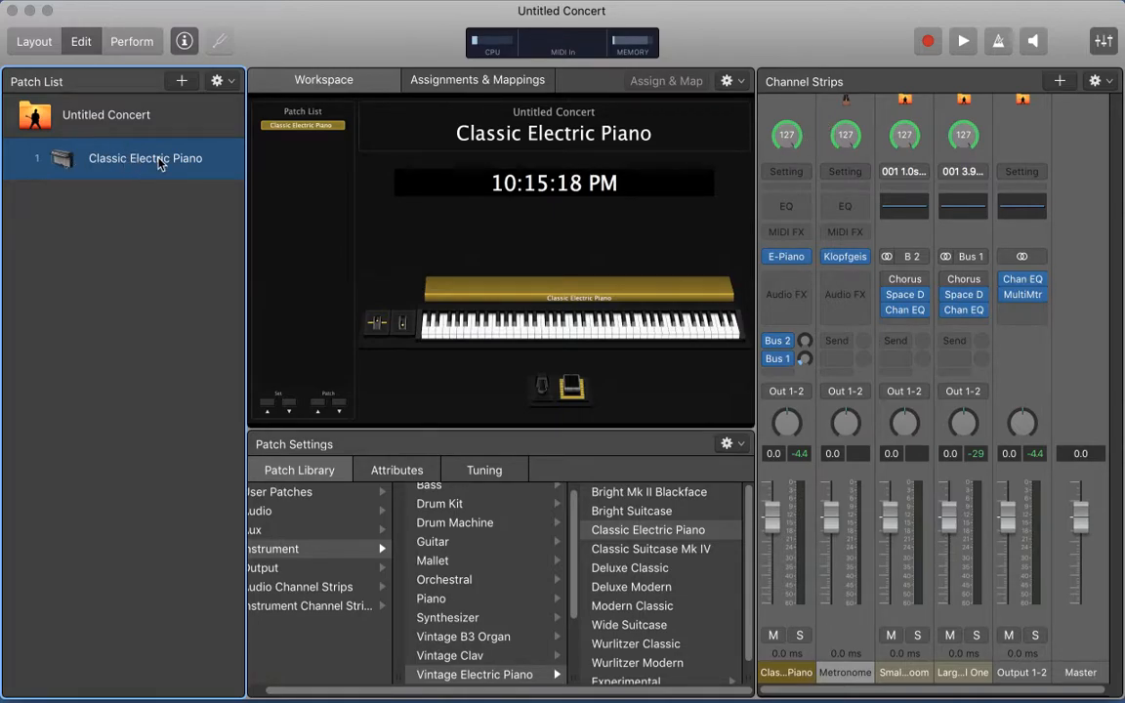
left_click(803, 113)
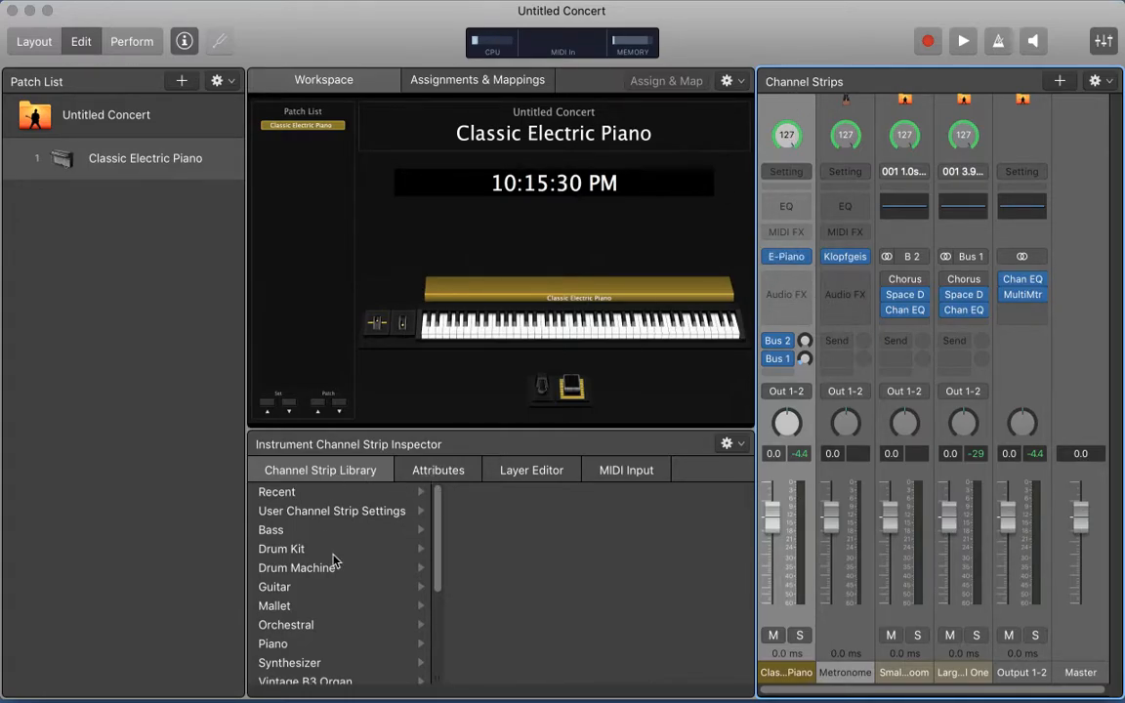
left_click(435, 469)
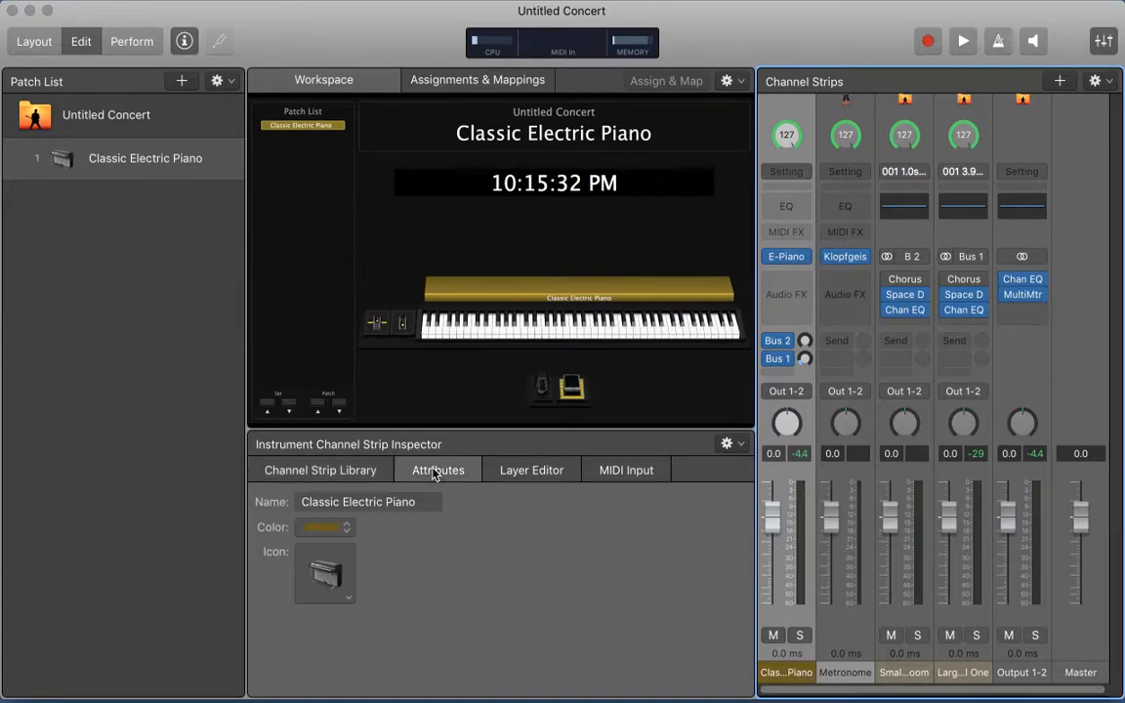
left_click(537, 472)
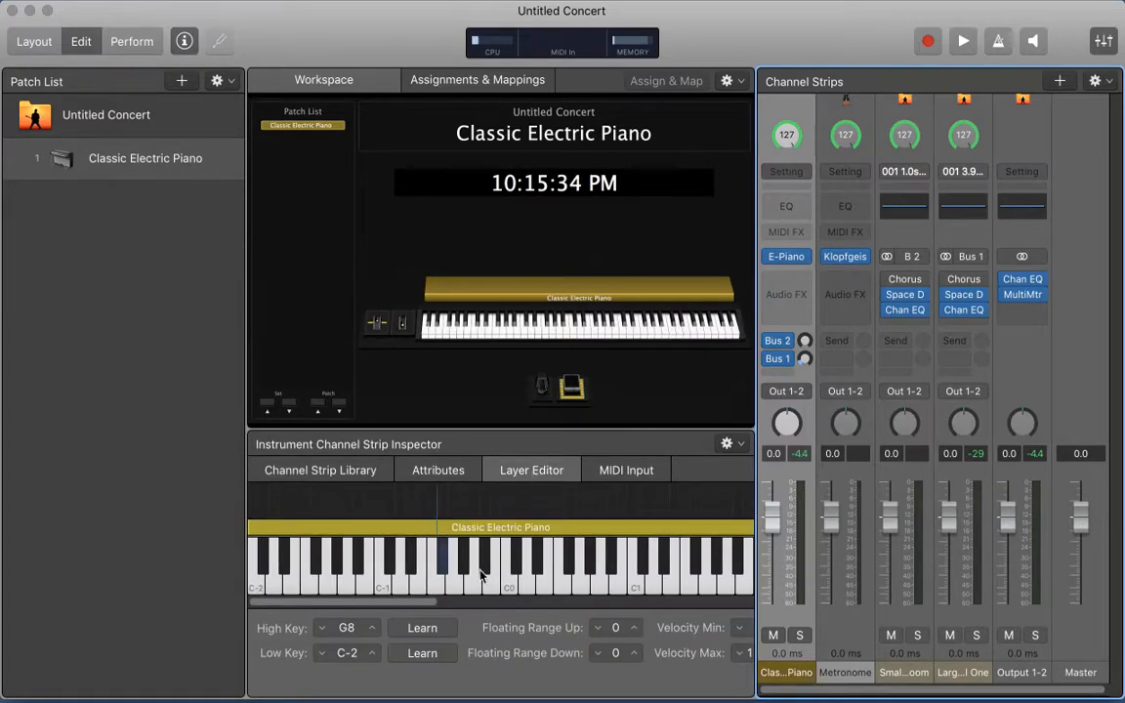
Set the channel strip's MIDI keyboard input to None and return it to ASSIGN.
left_click(640, 473)
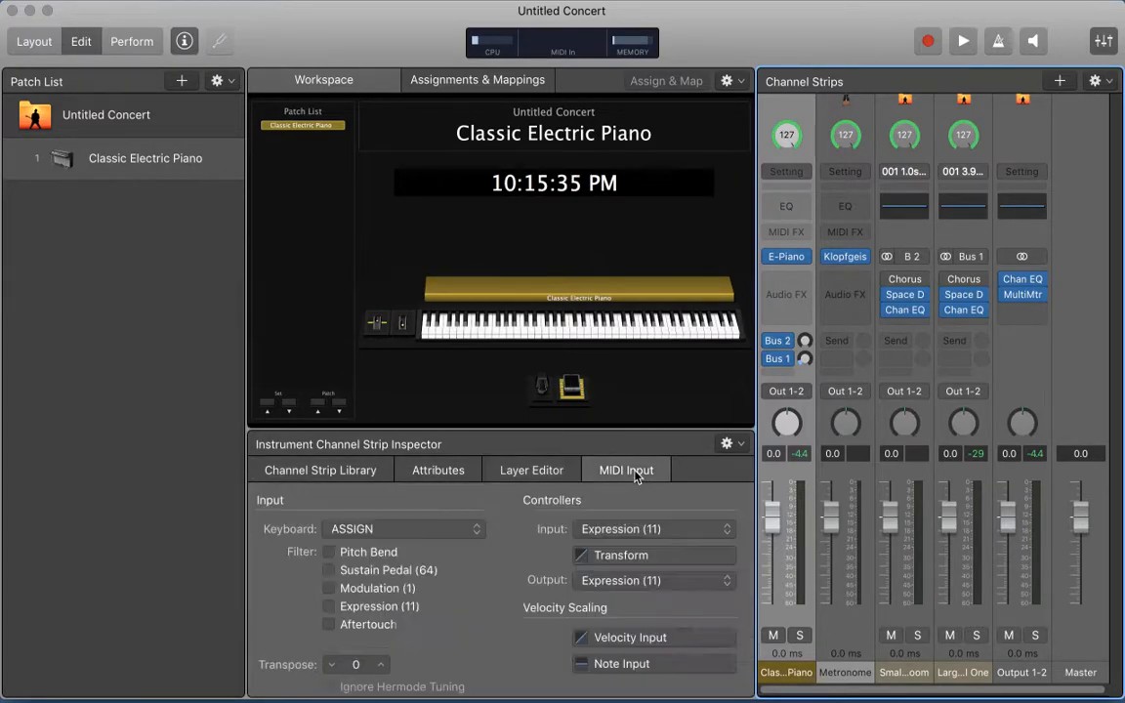
left_click(432, 532)
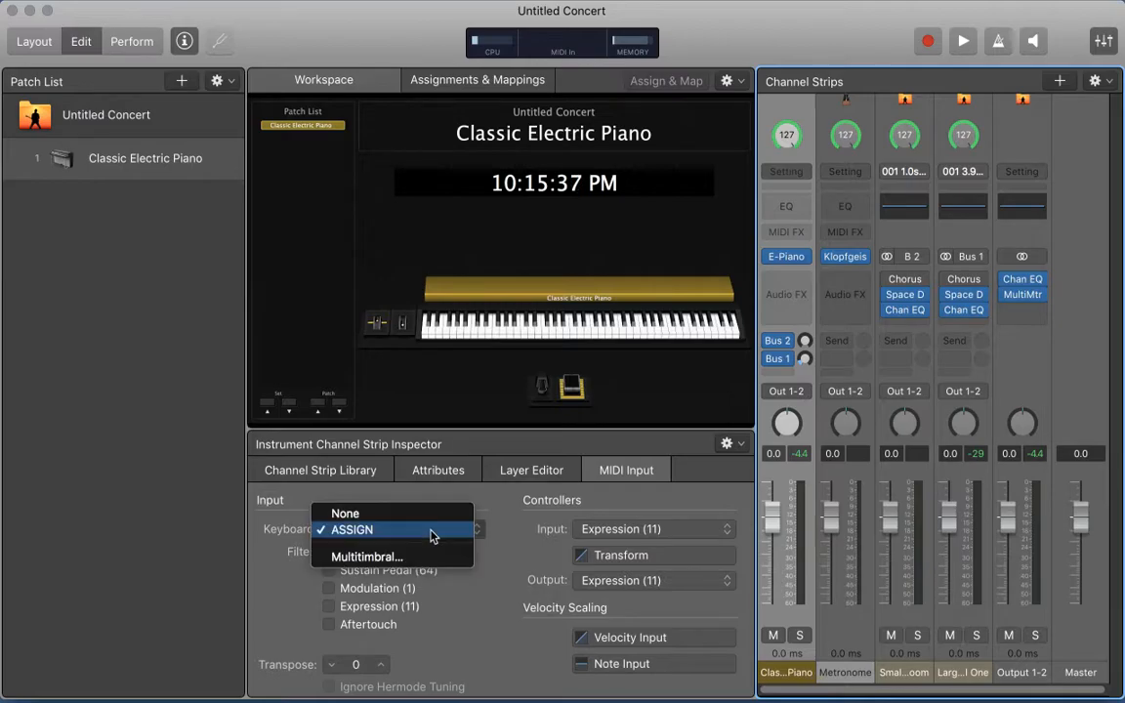
left_click(366, 515)
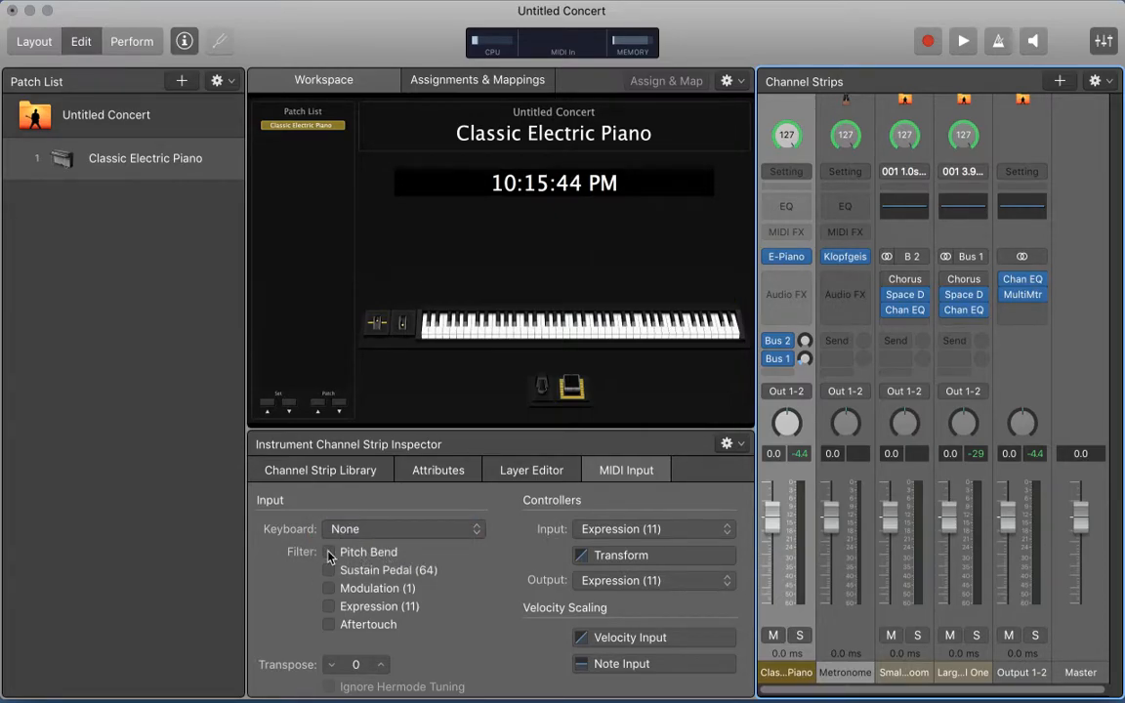
left_click(386, 532)
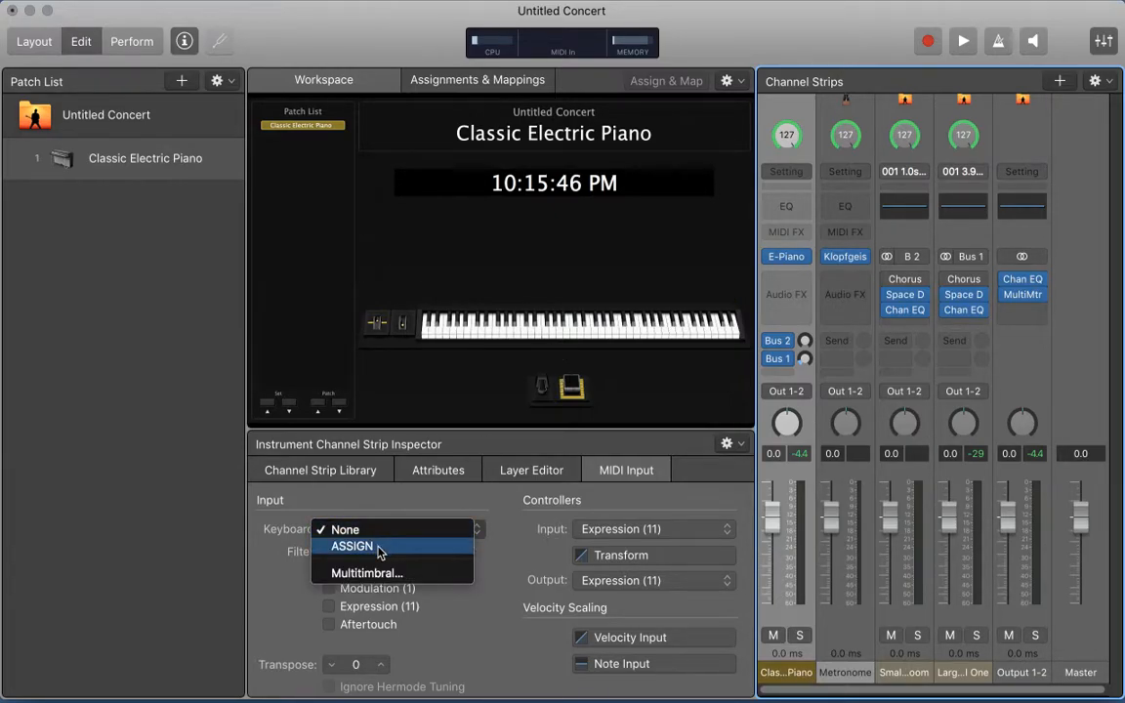
left_click(379, 544)
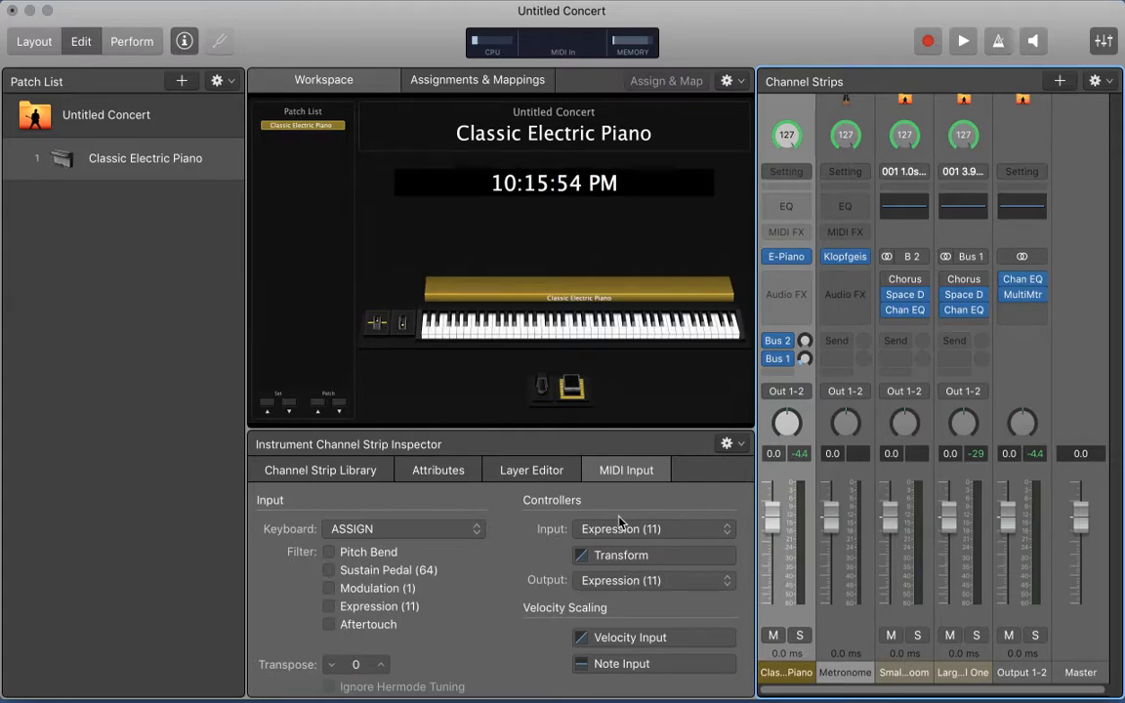
Try a transpose value of -22 on the channel strip and reset it to 0.
double_click(355, 665)
type("71-16")
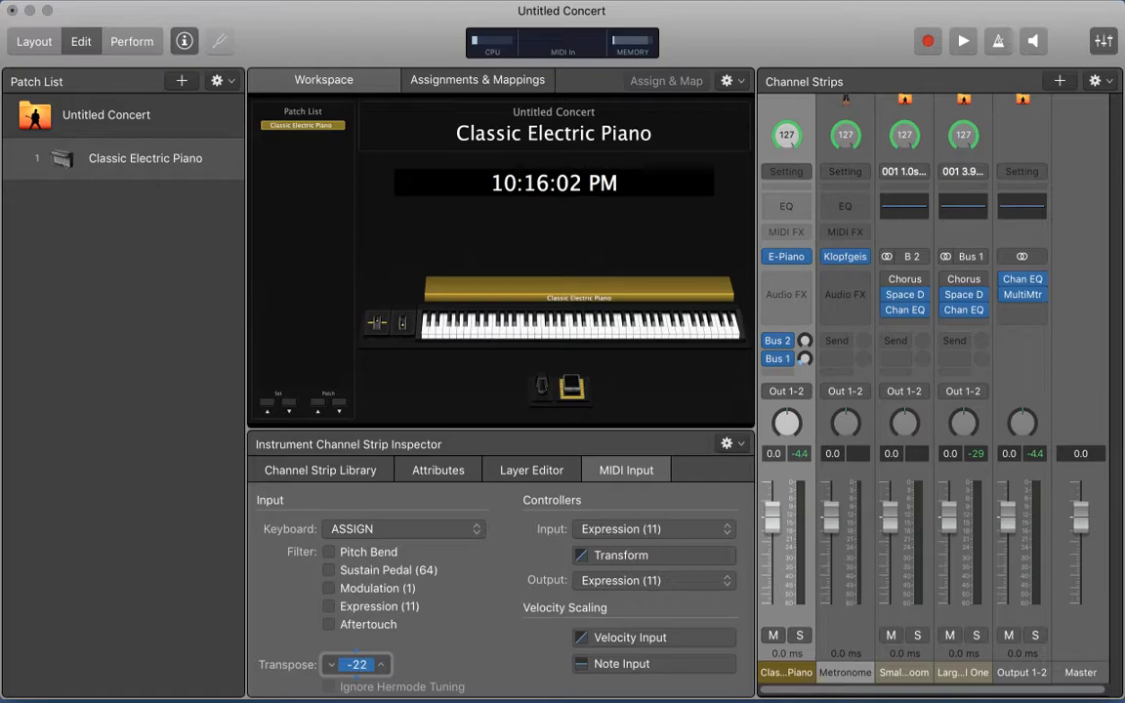
type("0")
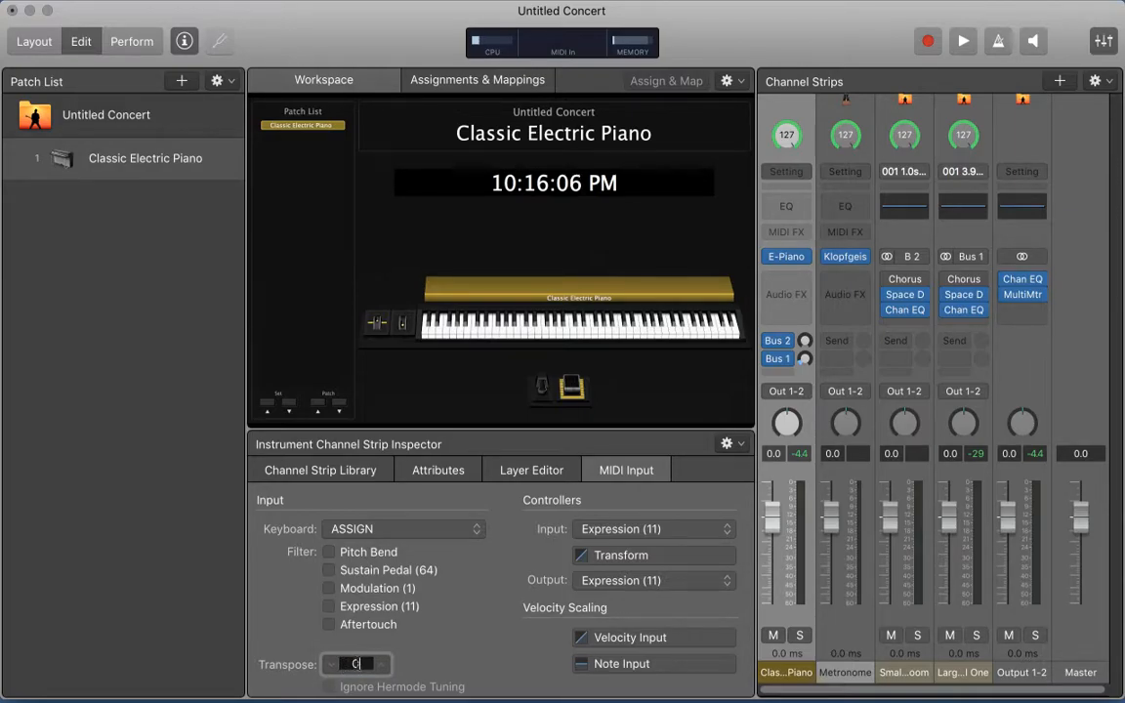
Shorten the upper end of the Classic Electric Piano's layer range to a high key of G#4.
left_click(533, 473)
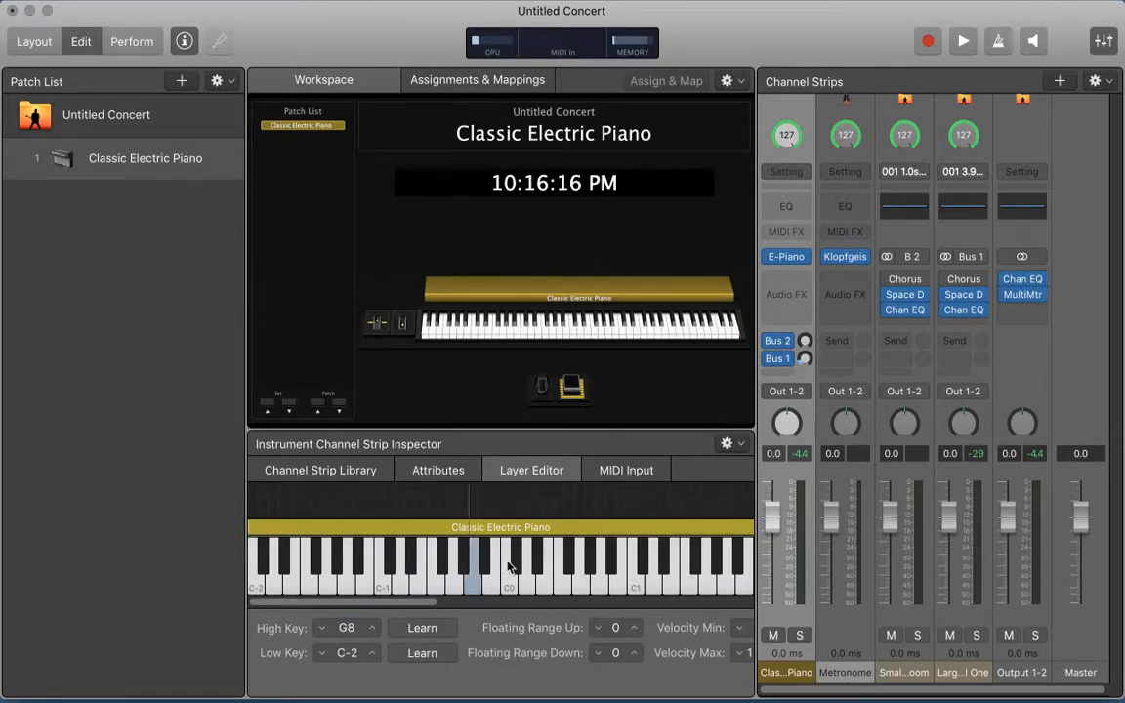
scroll(562, 579, "left", 3)
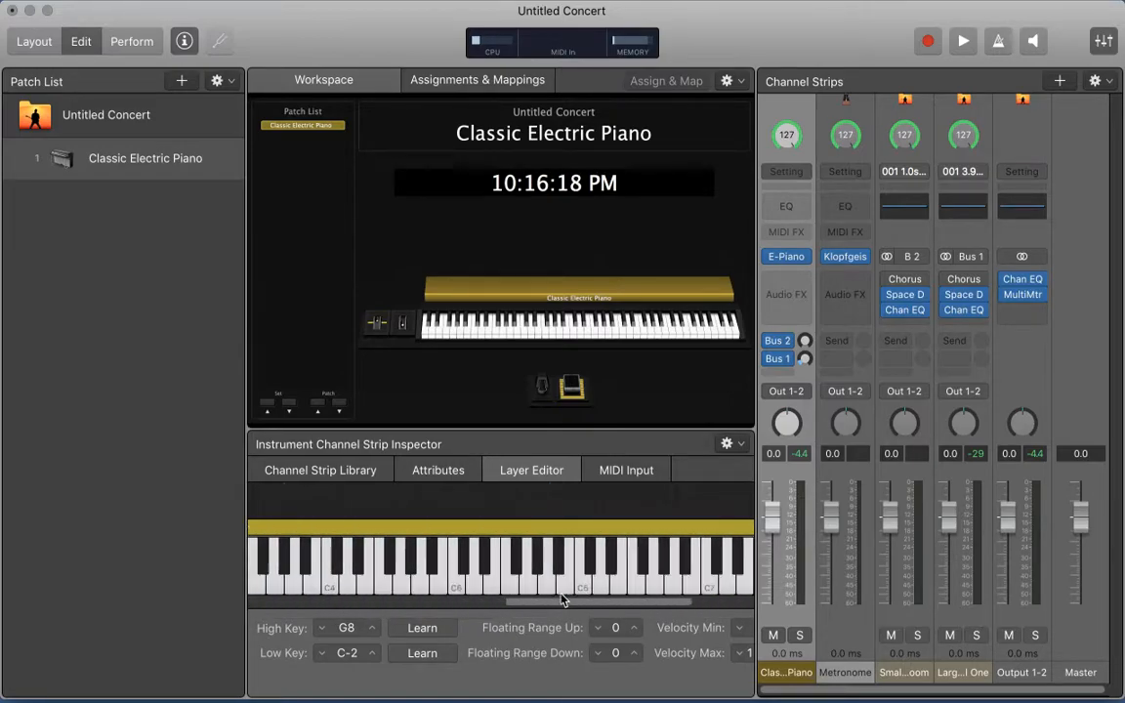
scroll(562, 601, "right", 10)
scroll(563, 601, "left", 10)
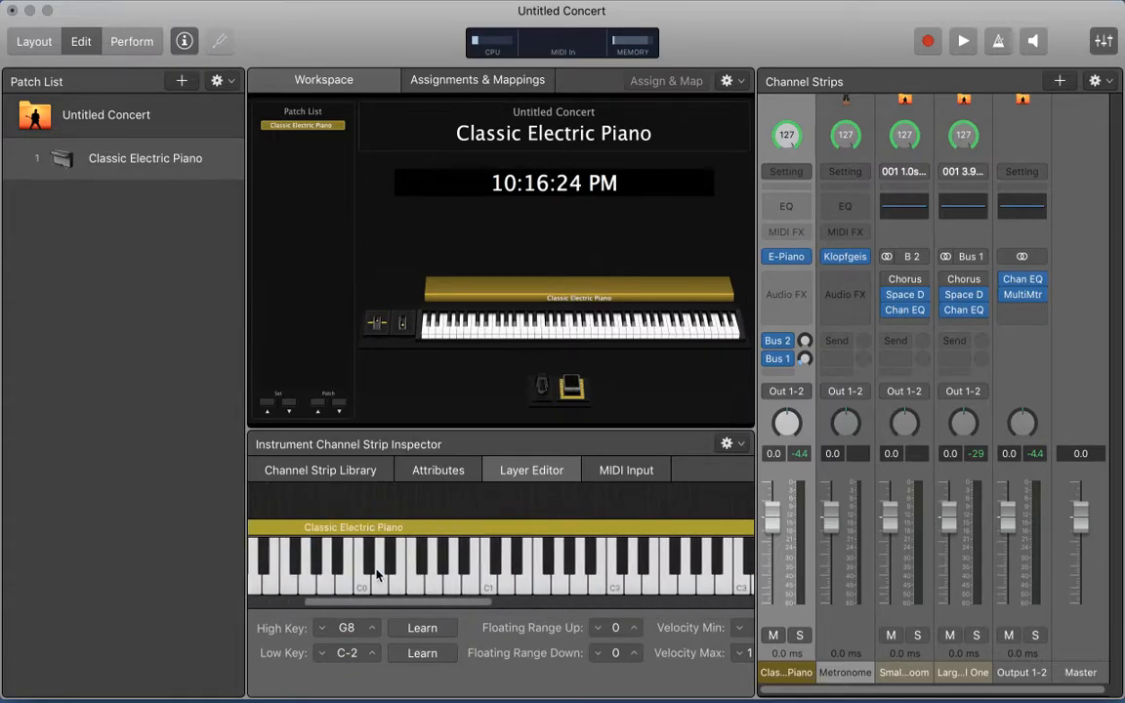
scroll(642, 593, "right", 10)
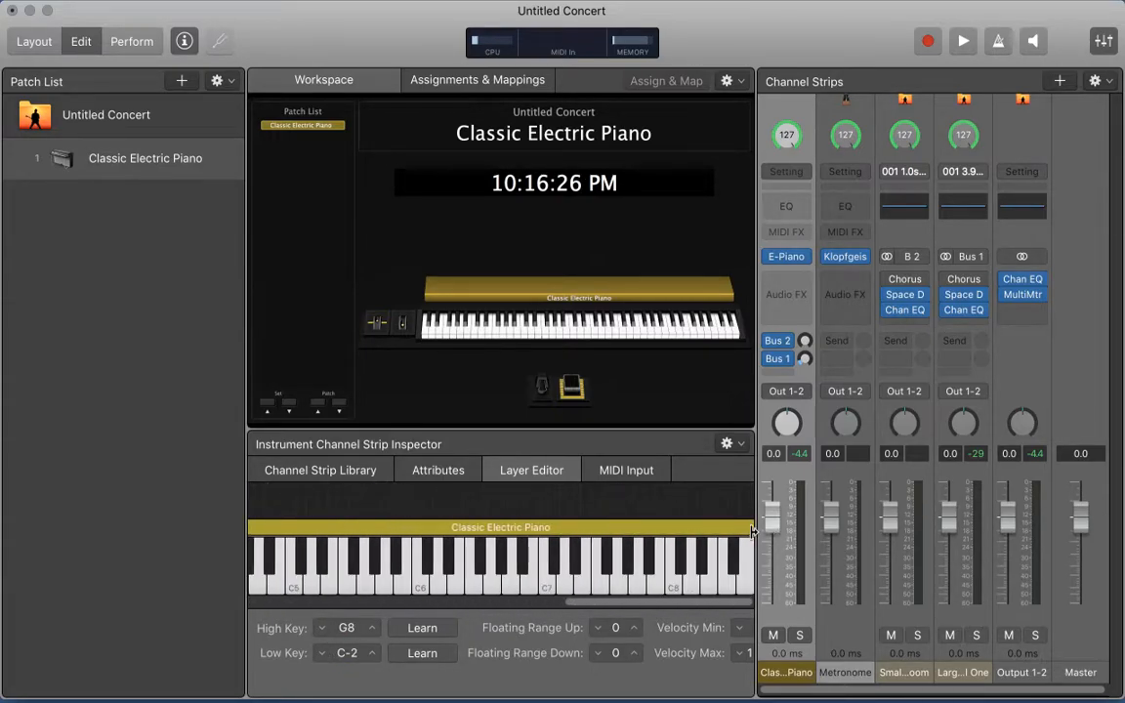
left_click_drag(747, 530, 527, 527)
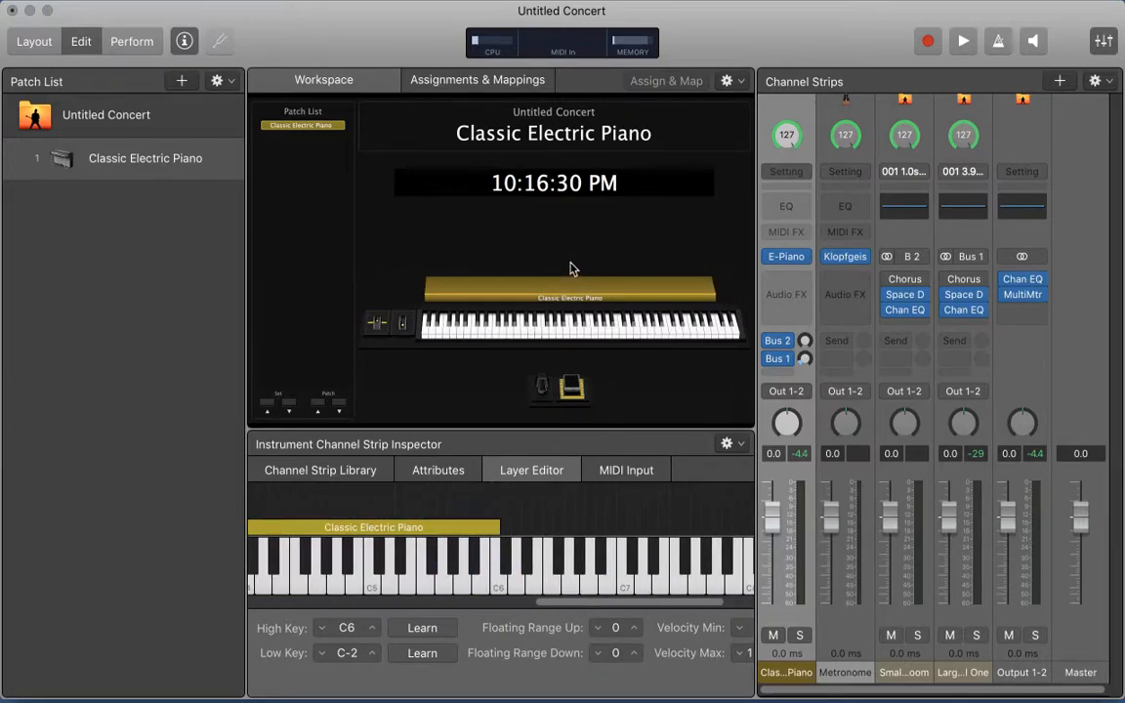
left_click_drag(500, 528, 329, 520)
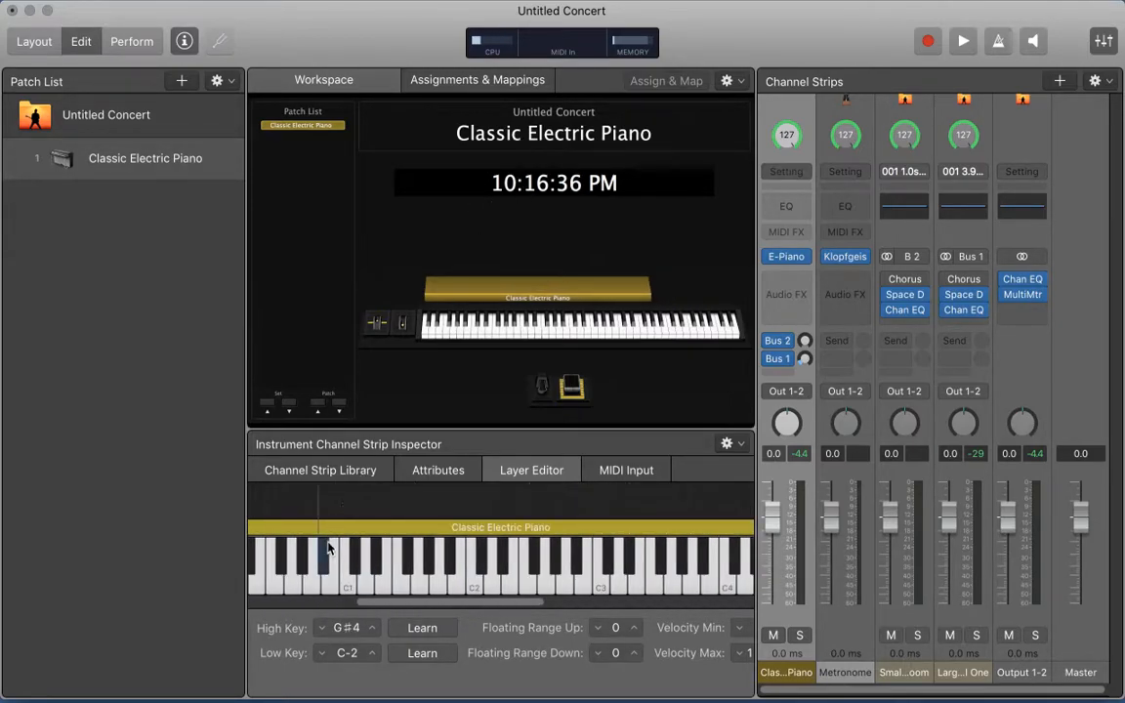
Raise the lower end of the Classic Electric Piano's layer range to a low key of F#1.
scroll(327, 551, "left", 6)
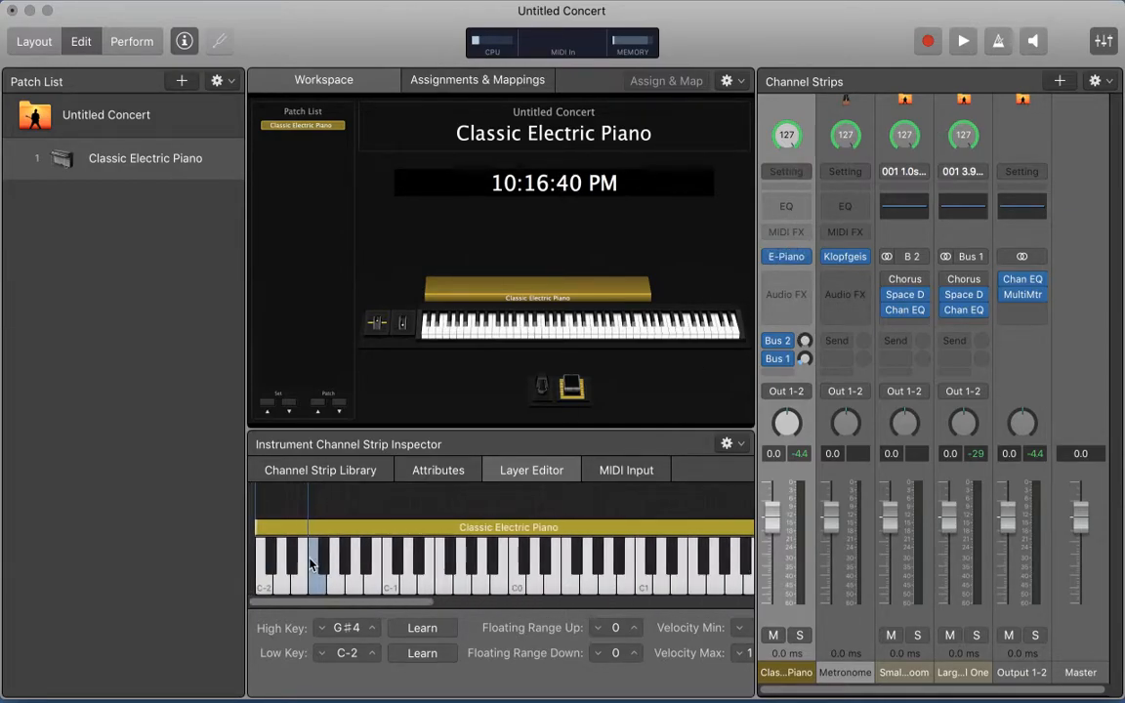
left_click_drag(249, 525, 547, 528)
scroll(583, 548, "right", 5)
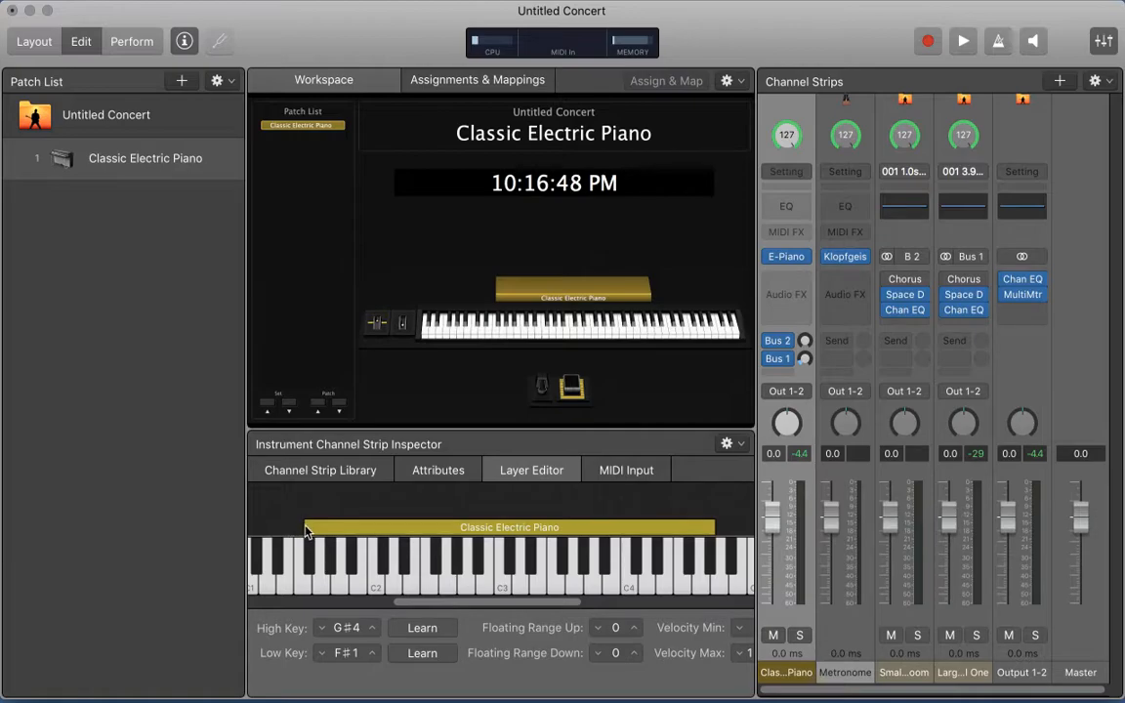
Raise the Classic Electric Piano layer's low key to F2 and shift the whole layer down to span A#0 to C#3.
left_click_drag(346, 526, 422, 525)
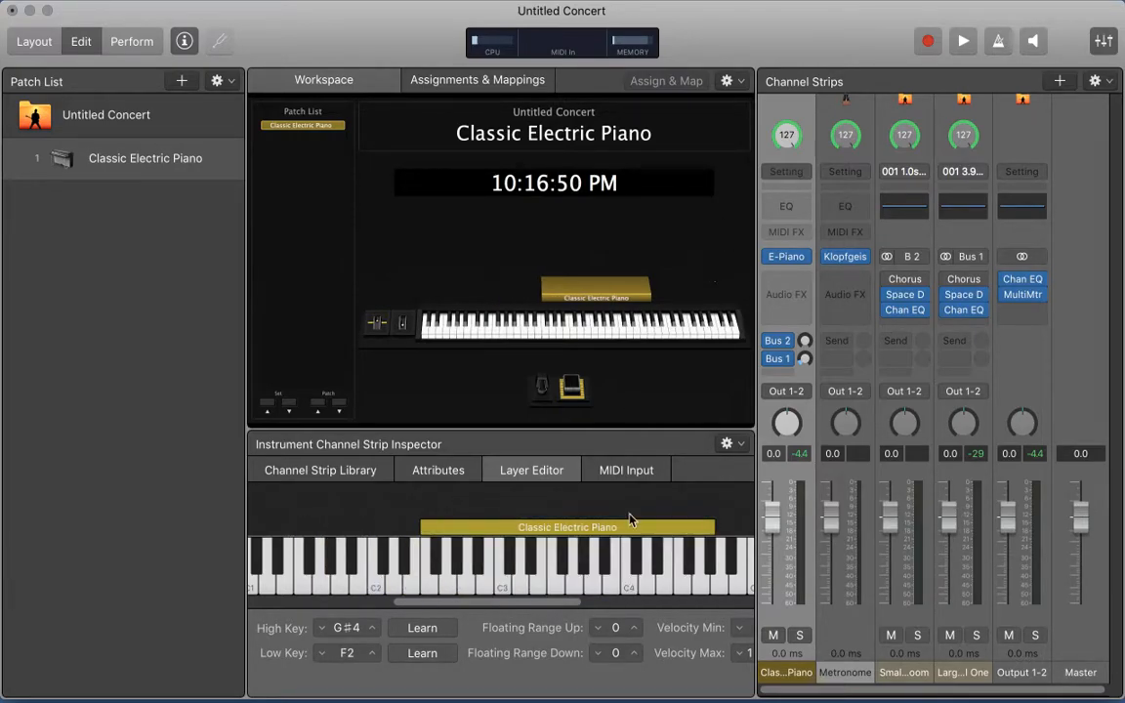
left_click_drag(590, 526, 405, 526)
scroll(477, 564, "left", 4)
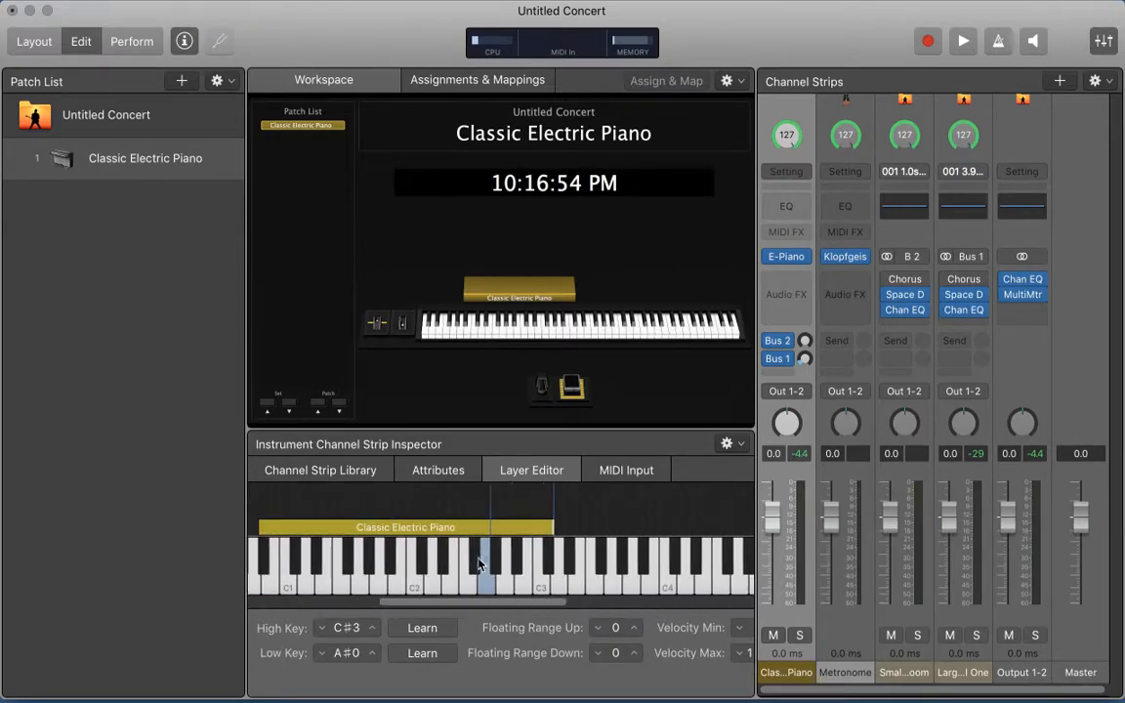
Set the Classic Electric Piano layer's high key to C3 and its low key to C1.
left_click(317, 629)
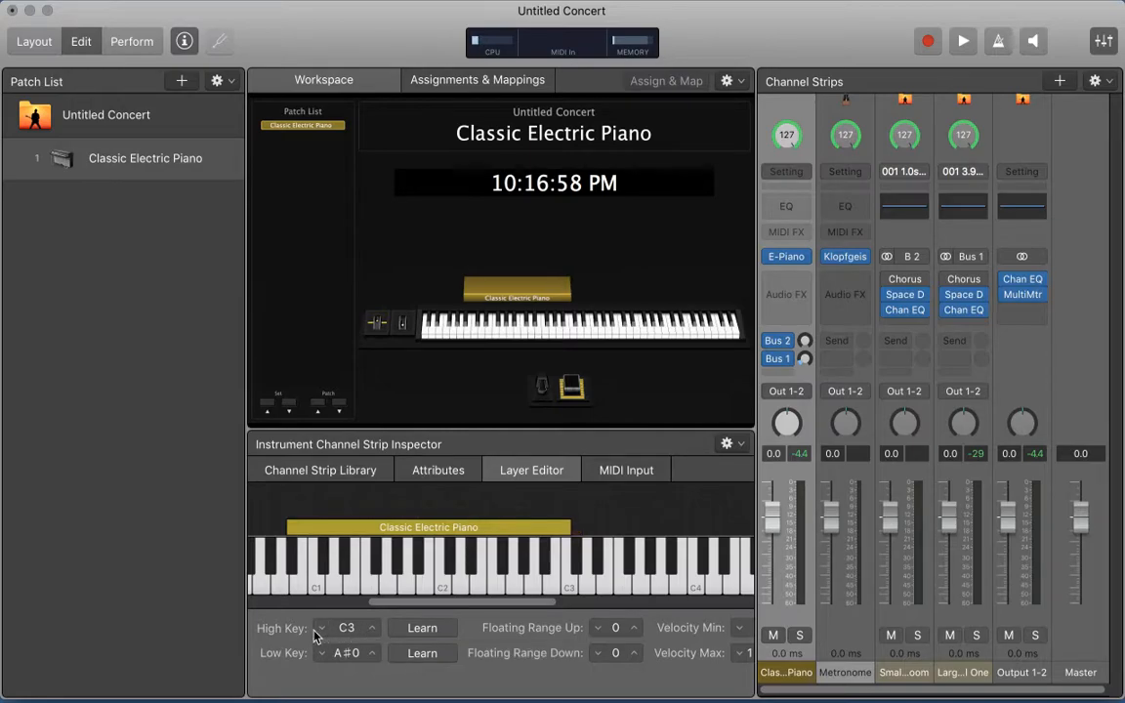
left_click(372, 652)
left_click(372, 653)
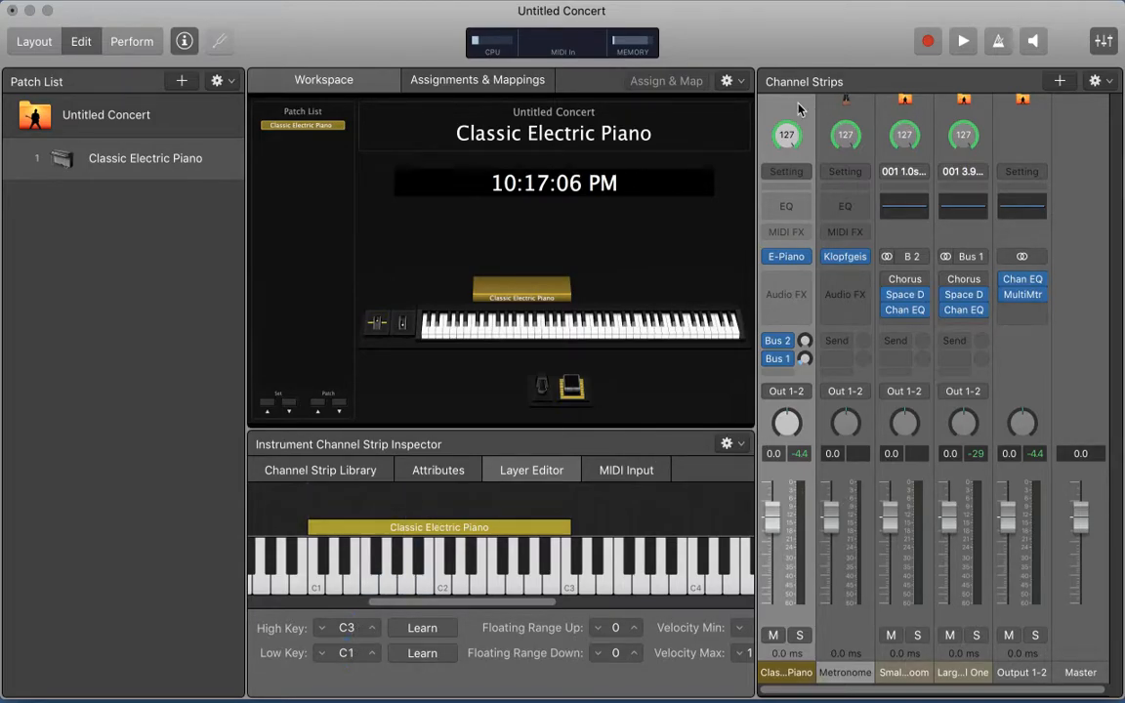
Add an Instrument channel strip with MIDI input ASSIGN and load the Vibraphone setting from the Mallet category into it.
left_click(1061, 82)
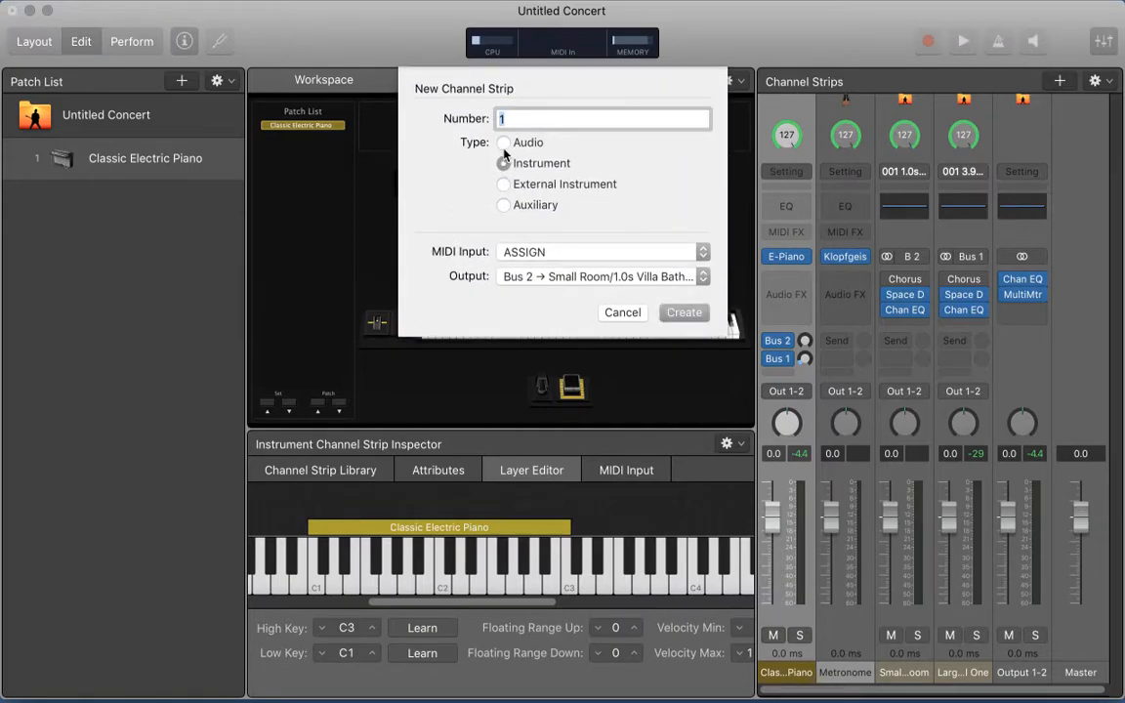
left_click(682, 313)
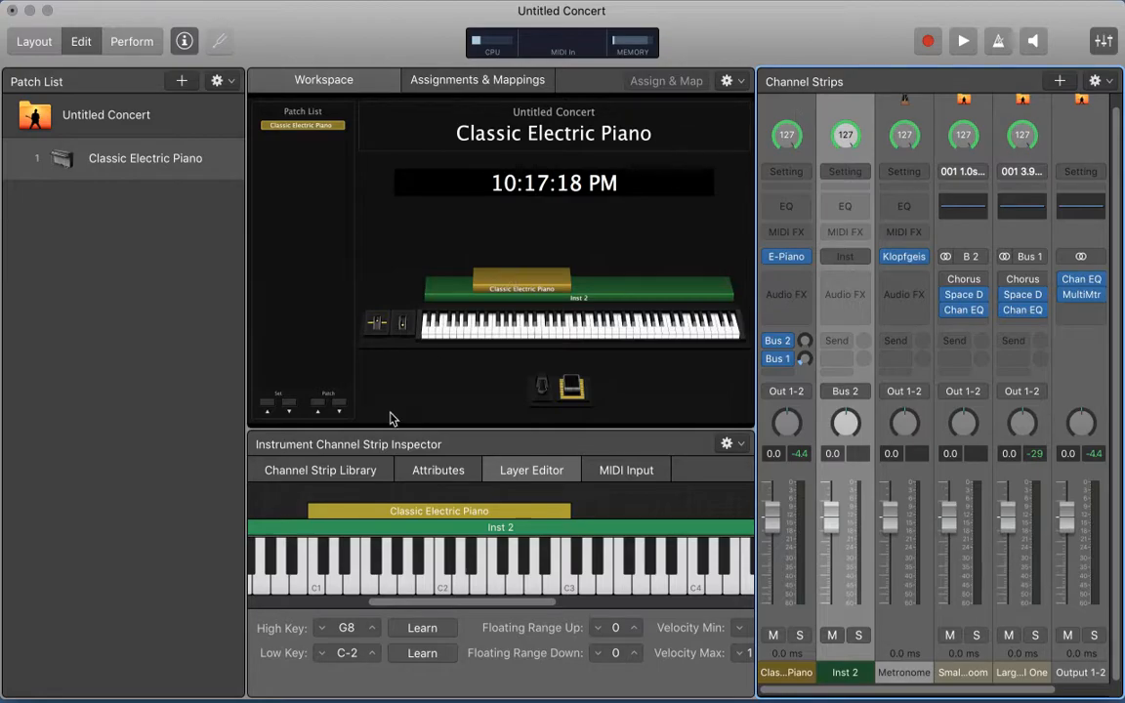
left_click(283, 470)
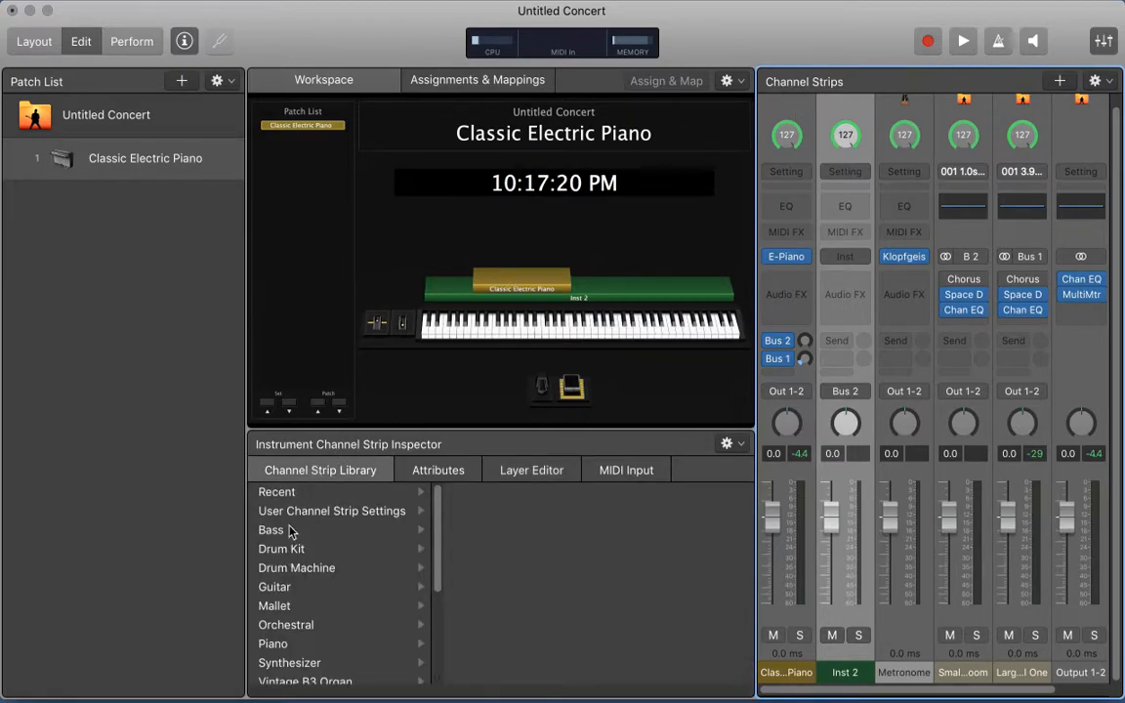
scroll(284, 571, "down", 2)
left_click(284, 571)
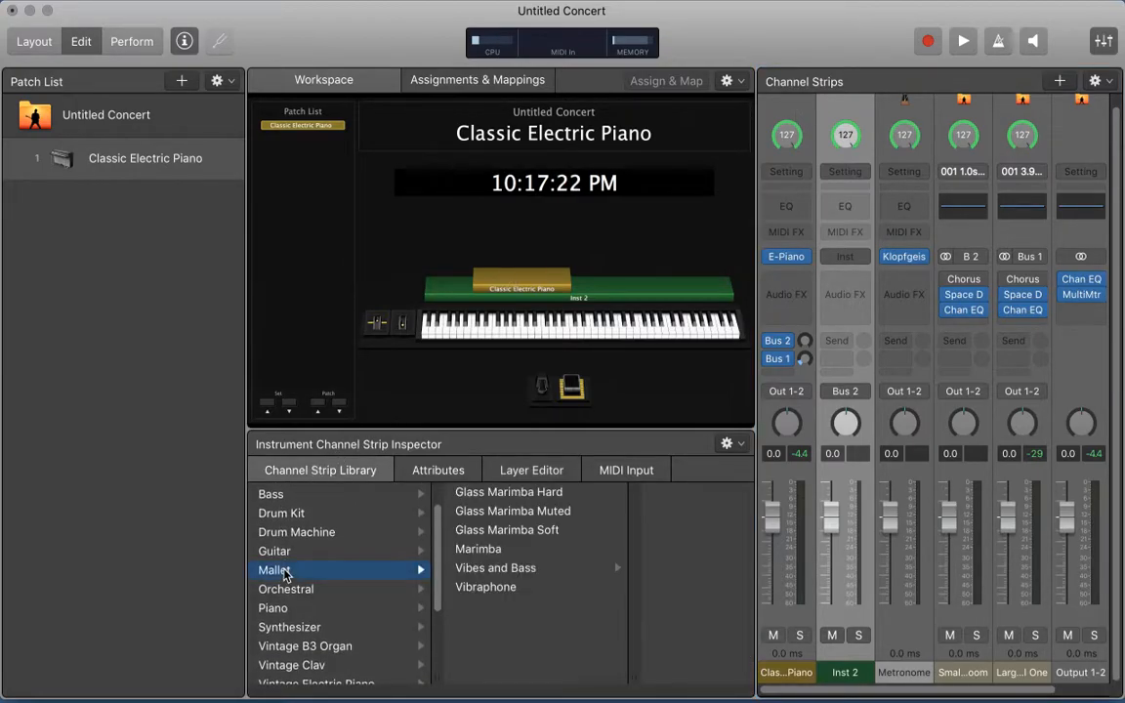
left_click(493, 587)
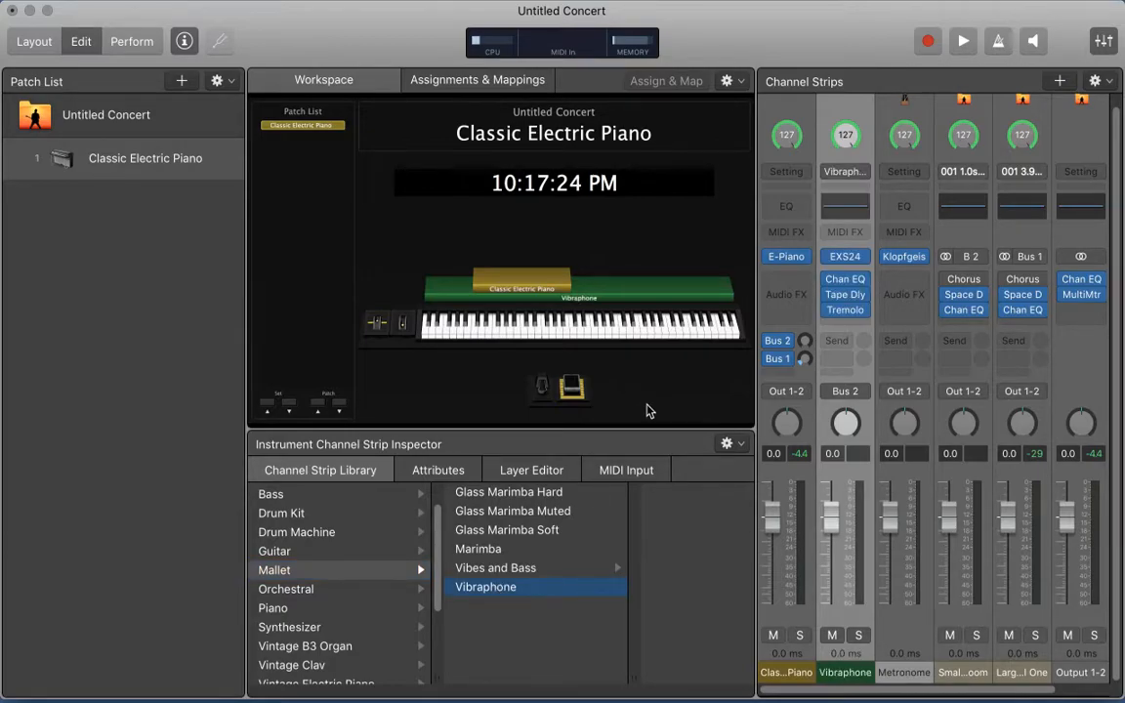
Raise the lower end of the Vibraphone's layer range to a low key of C#3 so it starts above the Classic Electric Piano.
left_click(502, 473)
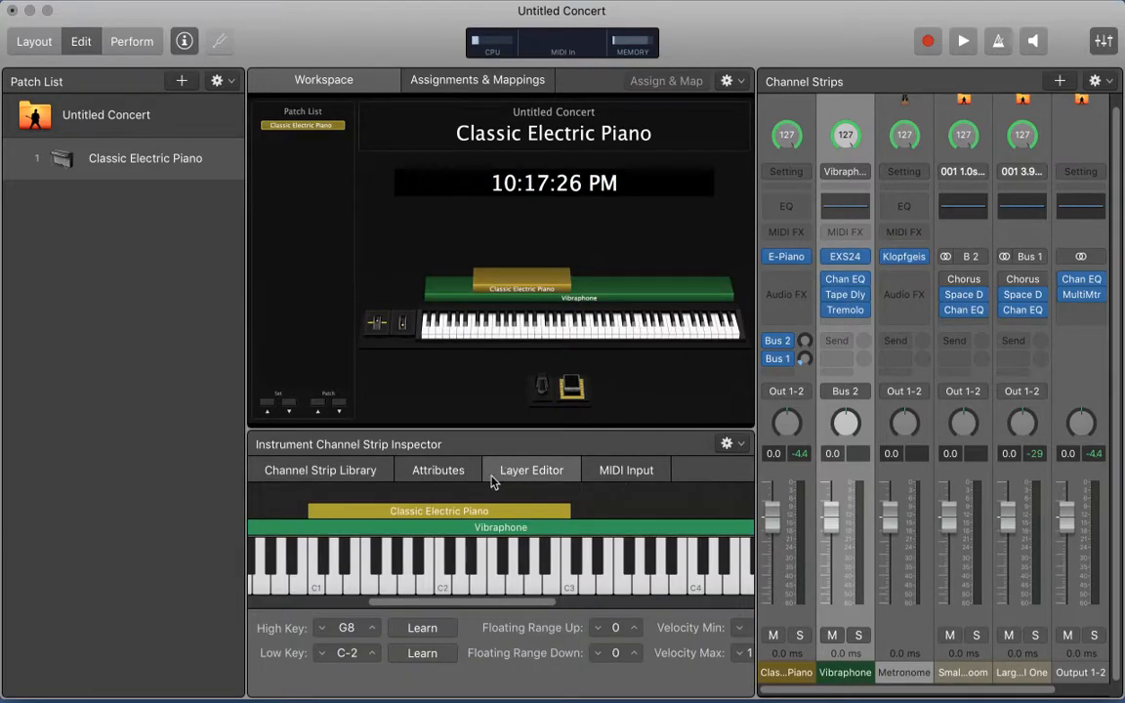
left_click(403, 511)
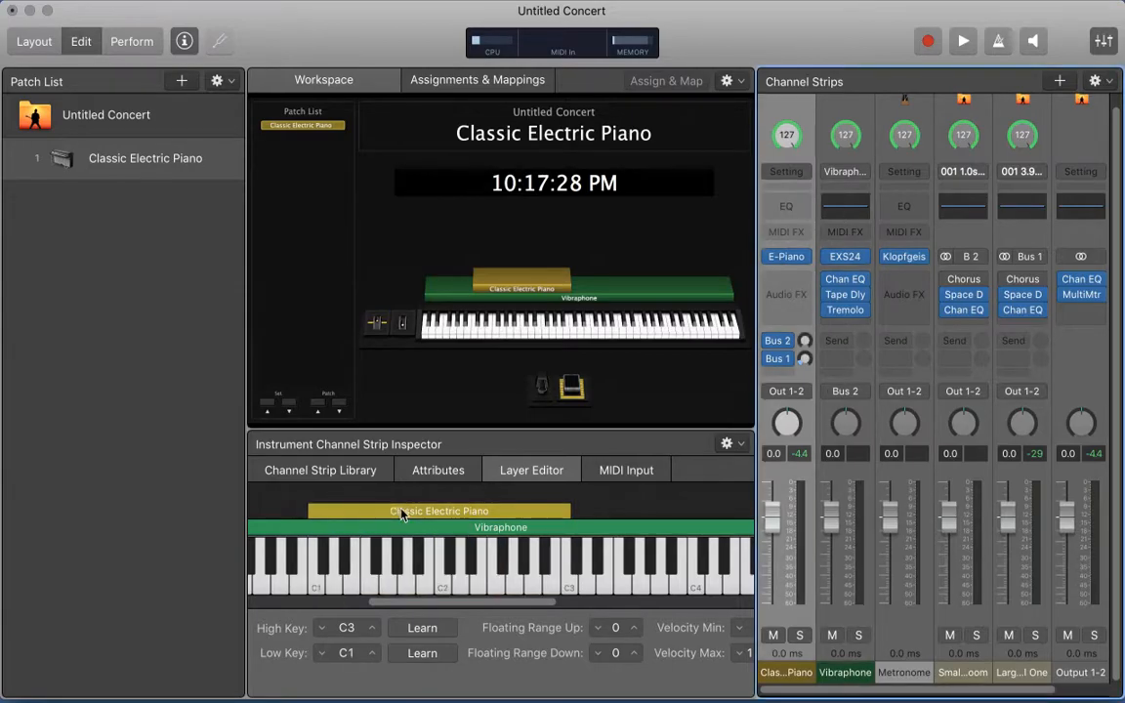
left_click(467, 527)
scroll(464, 525, "left", 5)
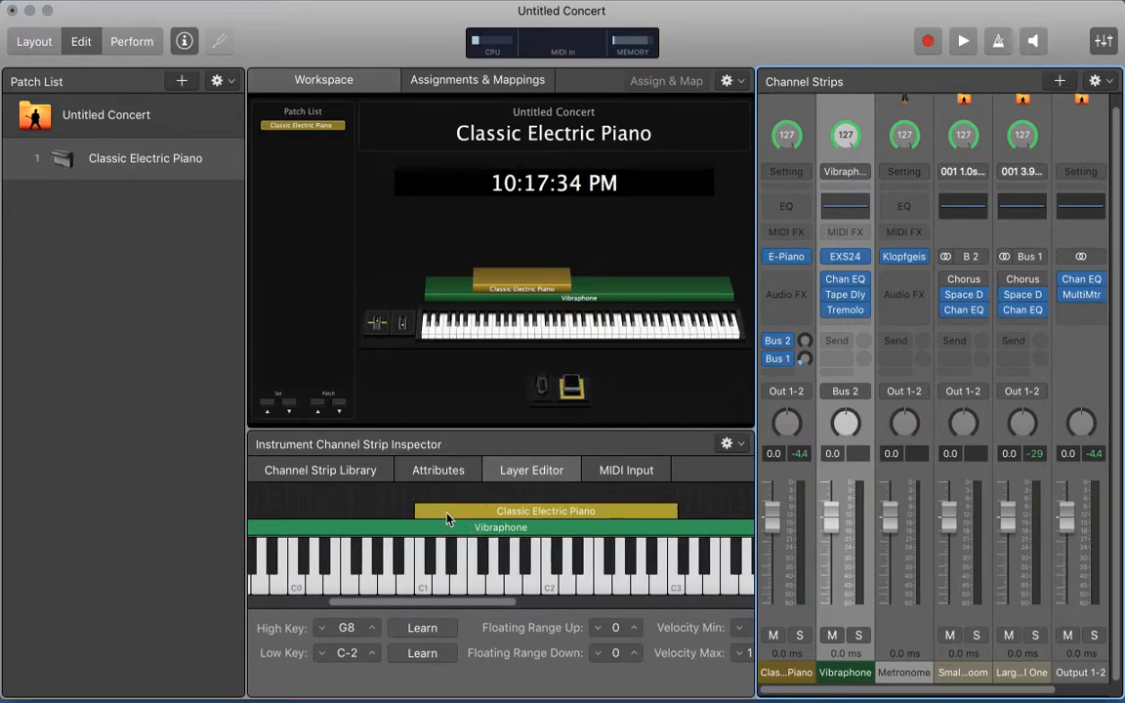
left_click(797, 110)
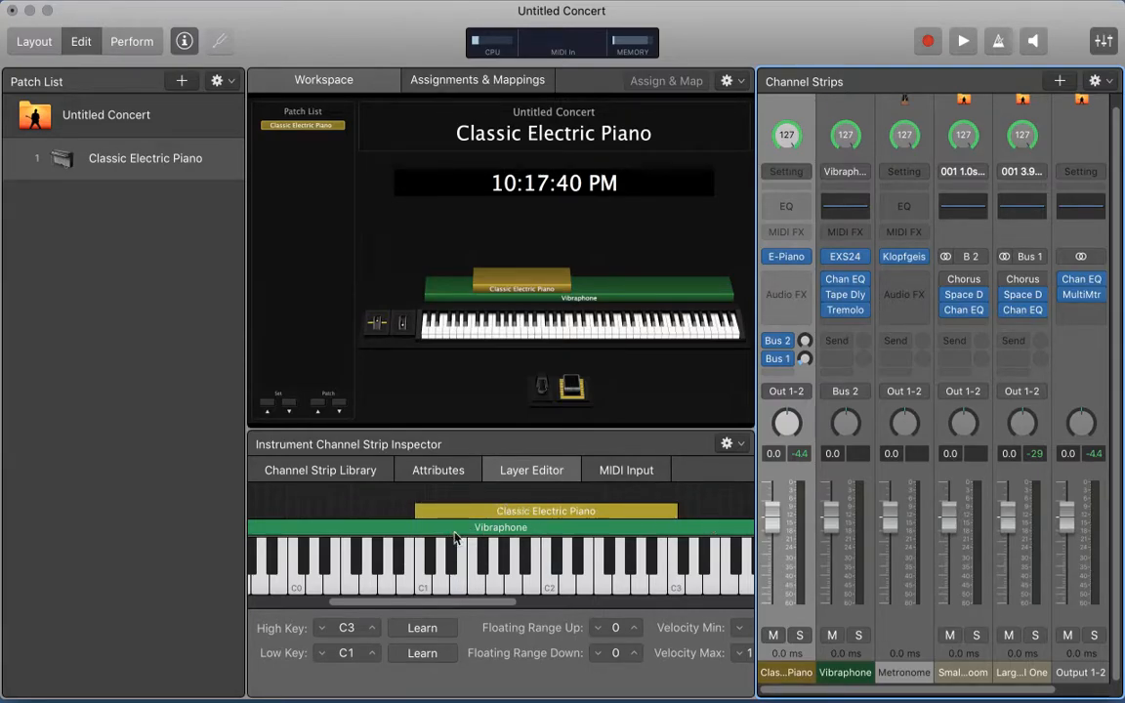
left_click(602, 568)
scroll(603, 570, "right", 1)
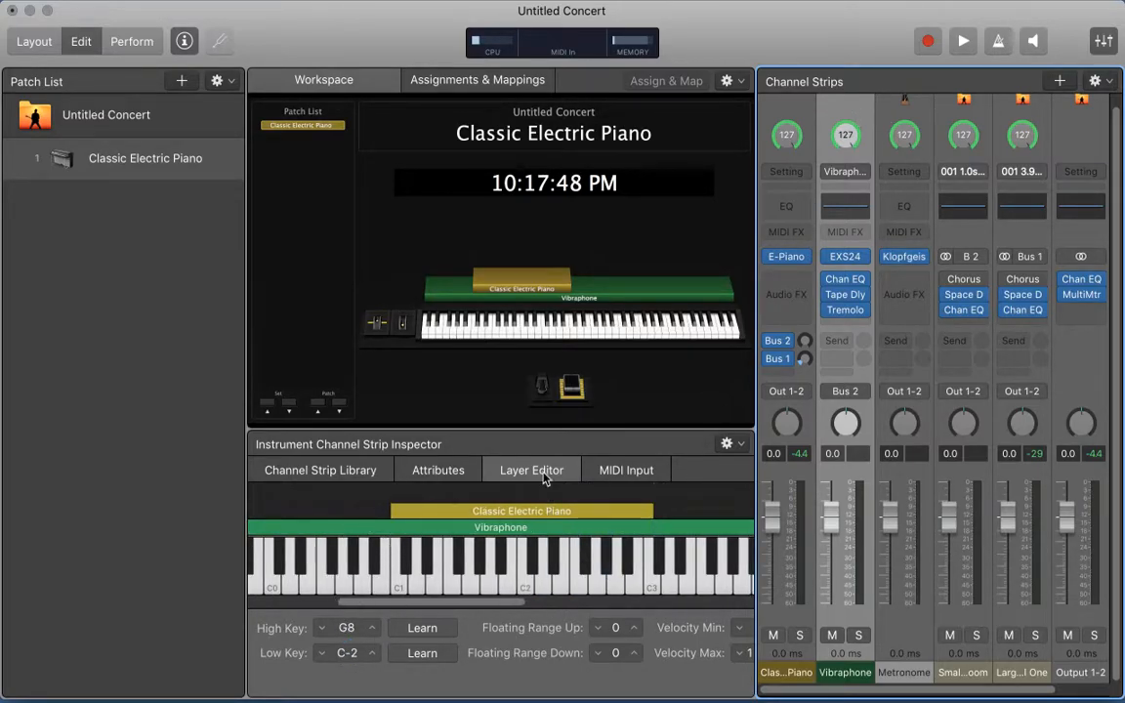
scroll(369, 542, "left", 10)
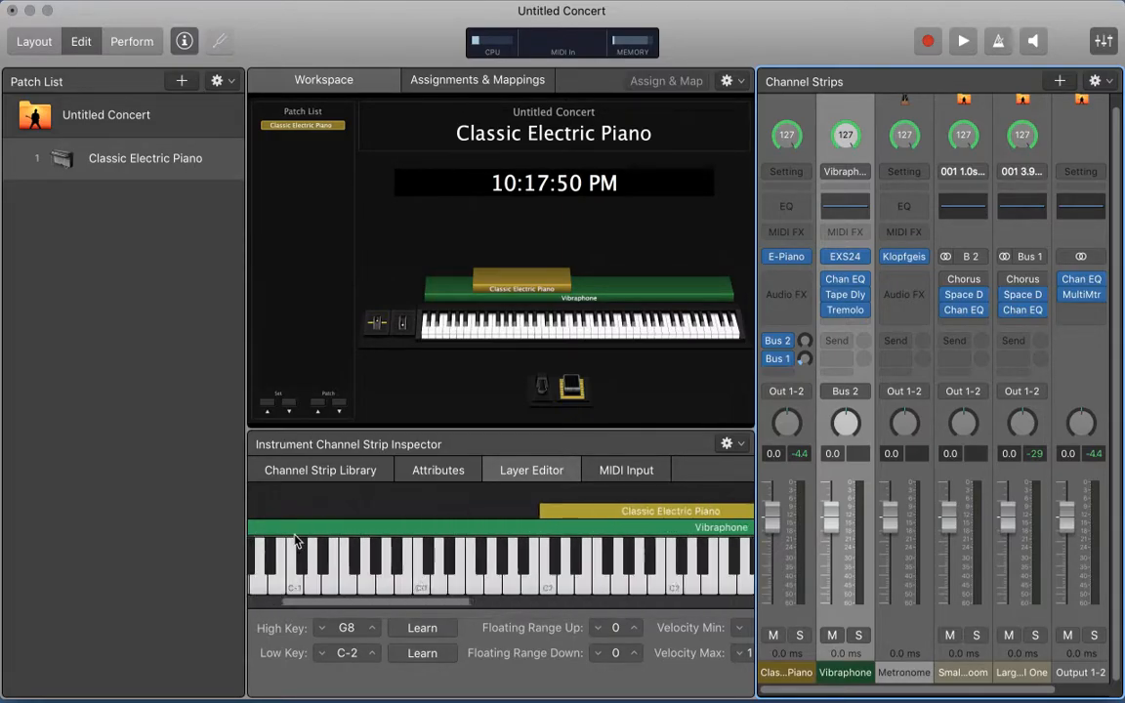
left_click_drag(250, 525, 718, 528)
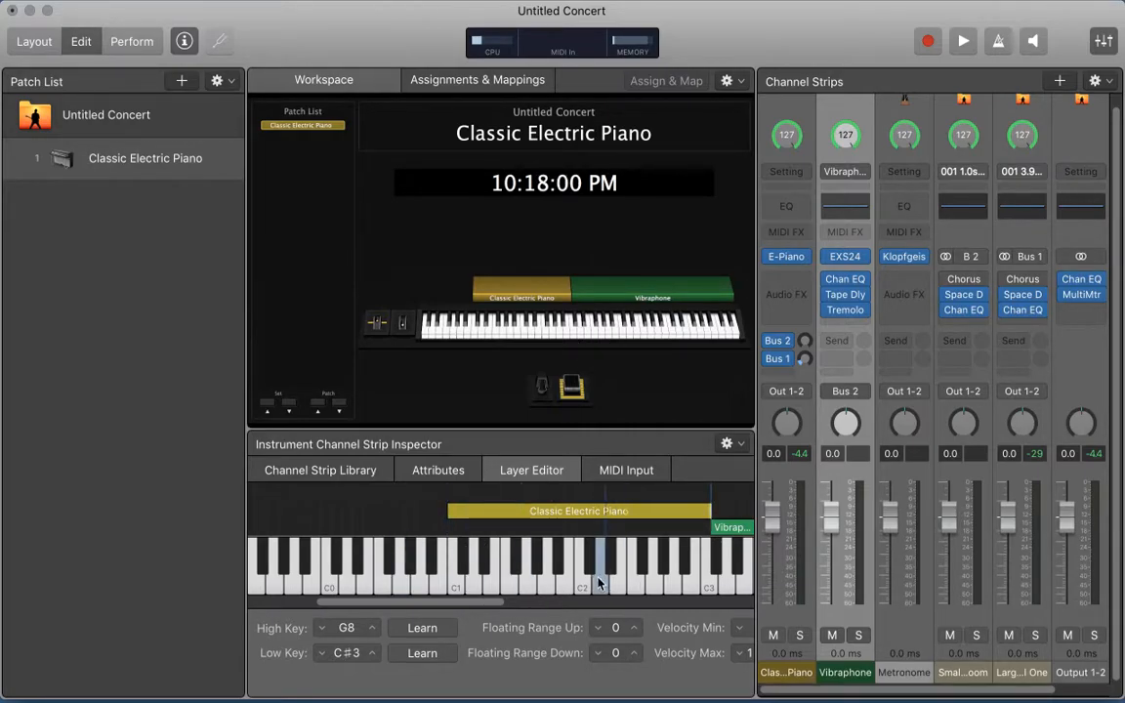
Examine how the Classic Electric Piano and Vibraphone layers divide the keyboard across its full range.
scroll(586, 566, "right", 3)
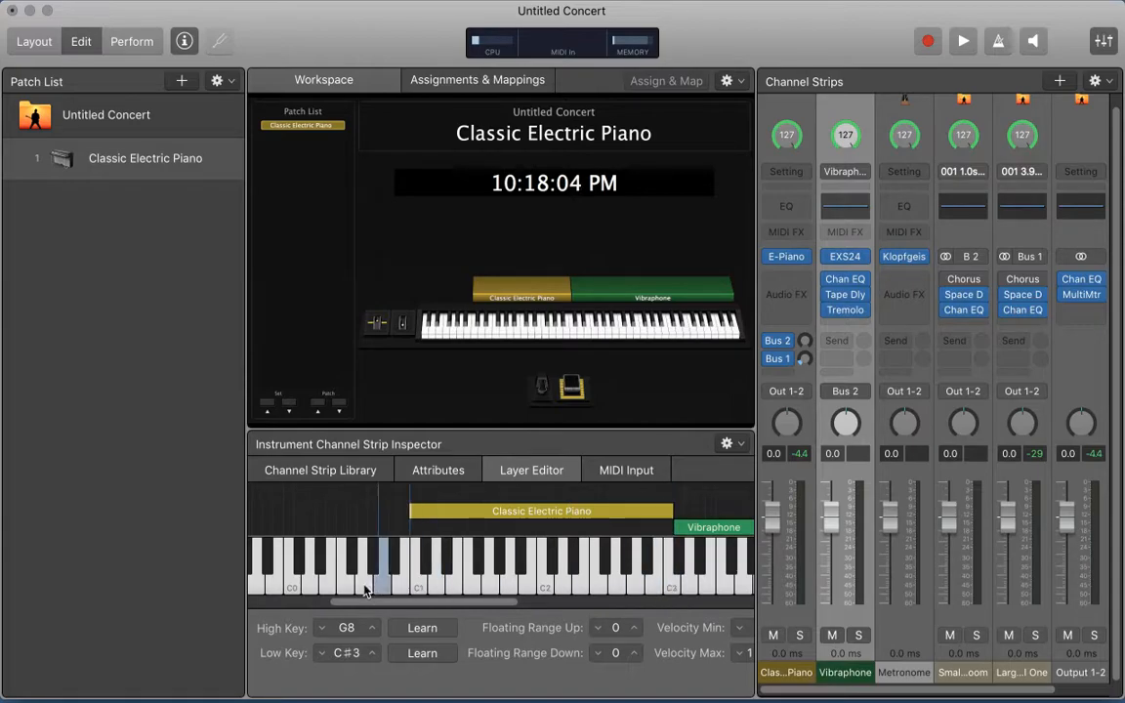
scroll(619, 574, "right", 3)
scroll(618, 574, "right", 1)
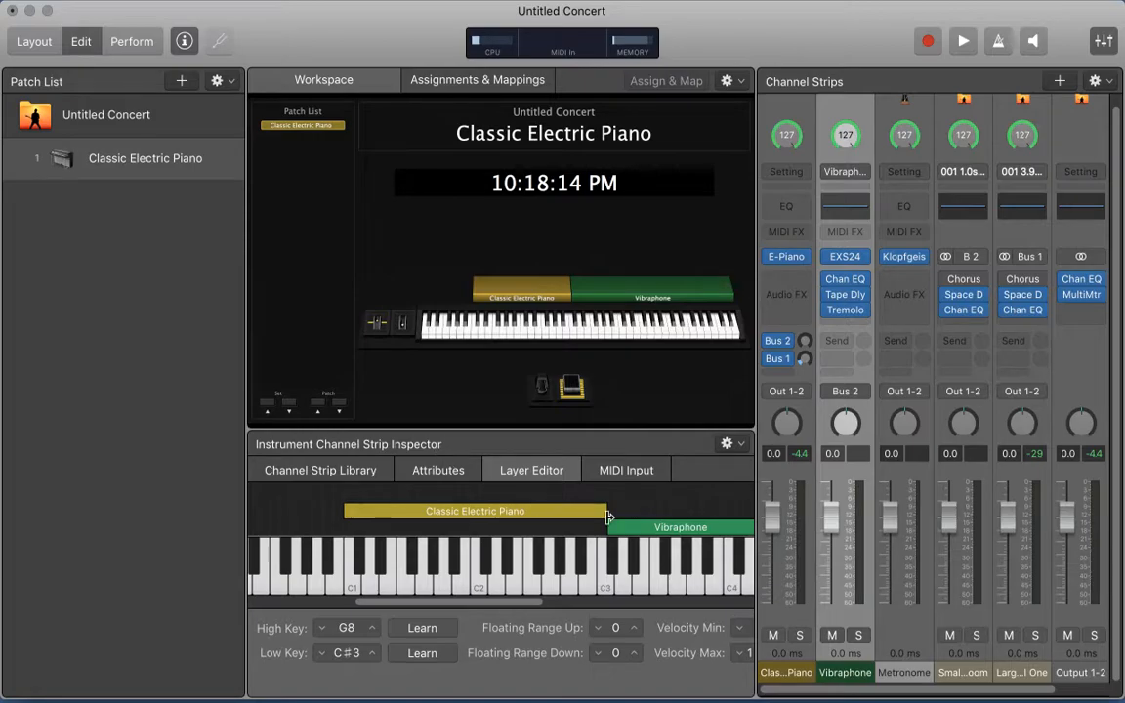
left_click(563, 513)
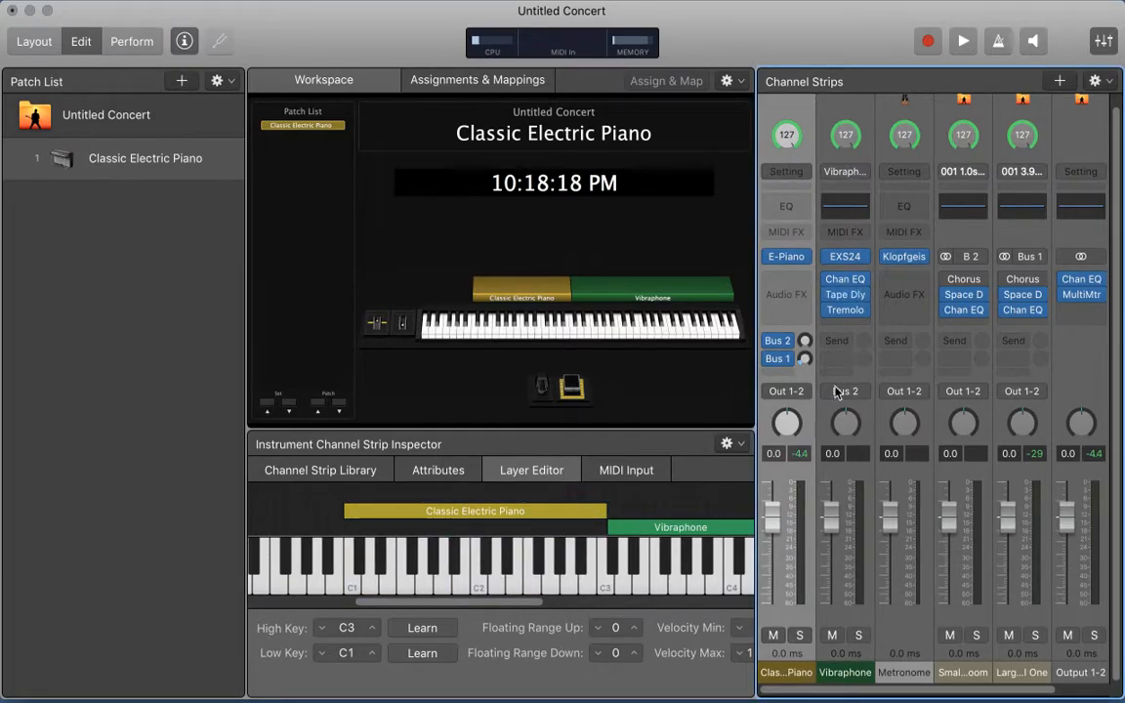
scroll(836, 391, "right", 1)
scroll(836, 392, "left", 2)
scroll(836, 390, "right", 1)
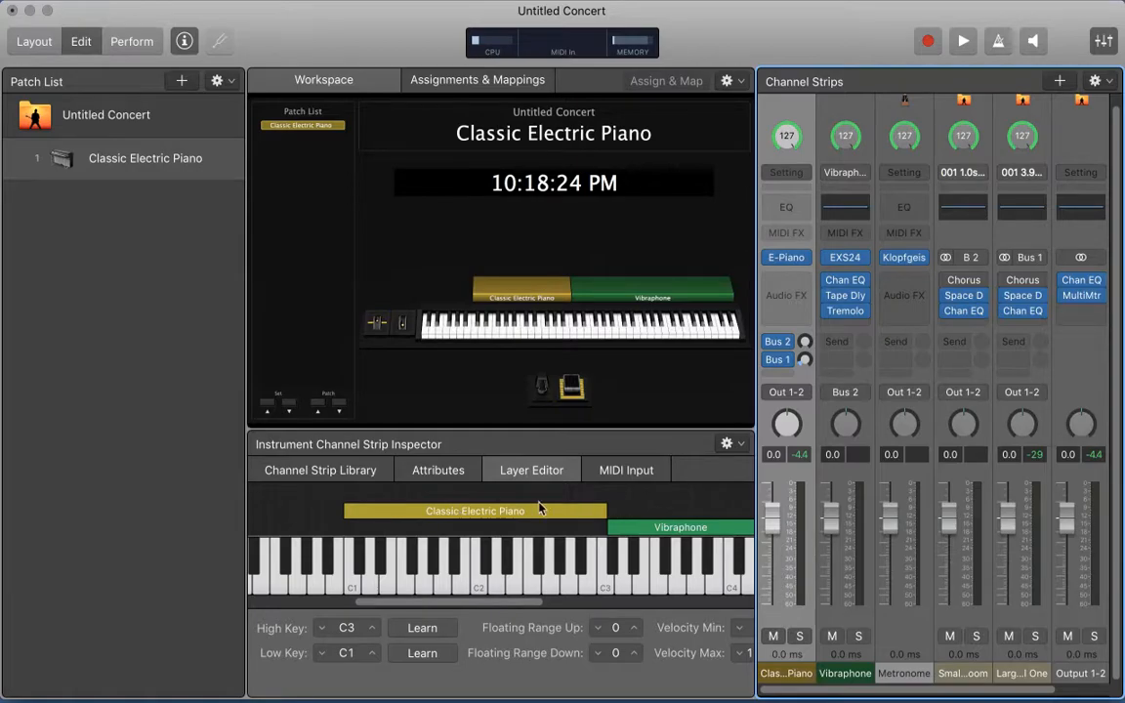
scroll(586, 512, "right", 10)
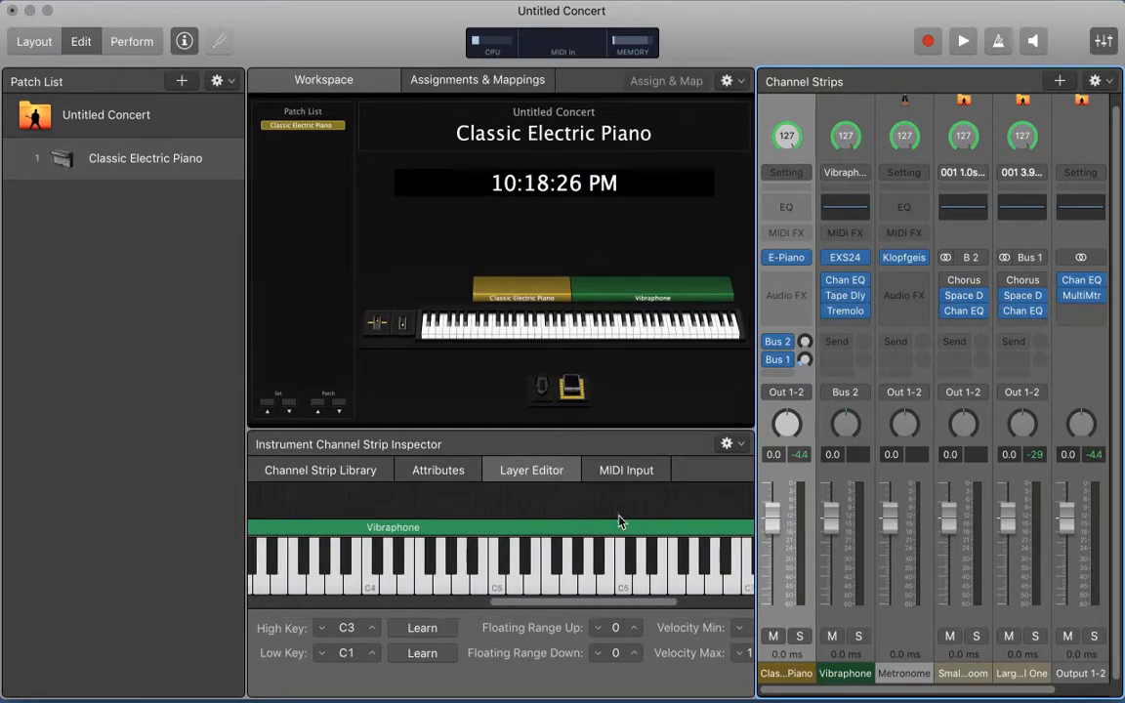
scroll(623, 520, "left", 15)
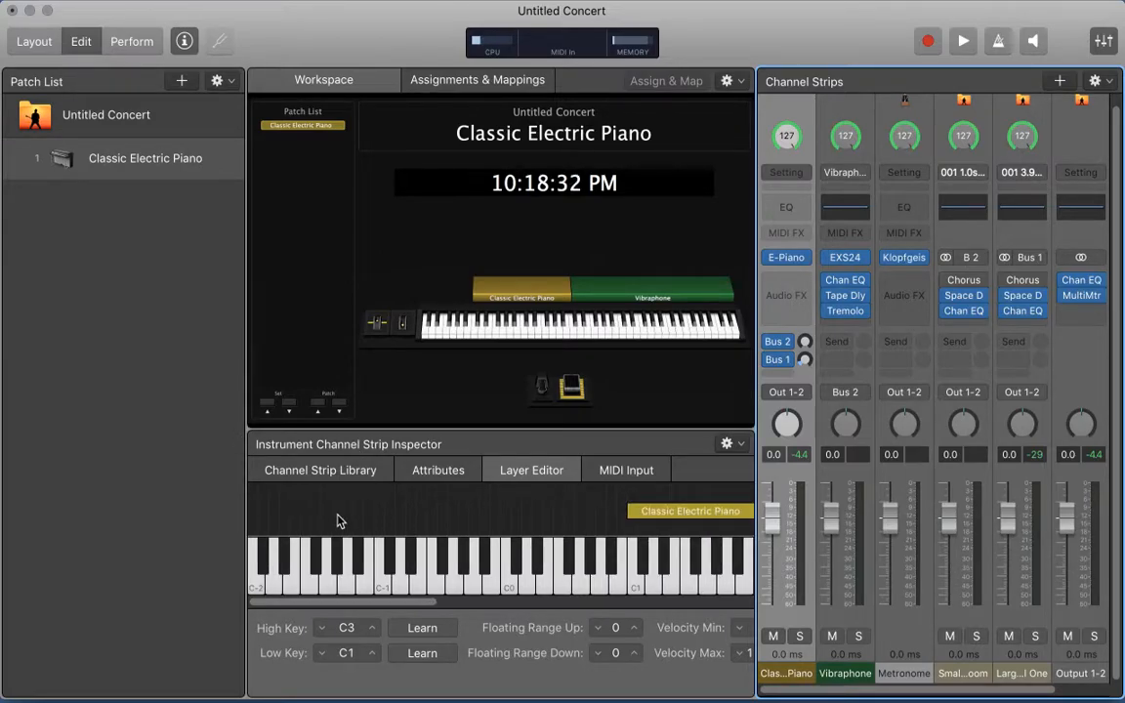
scroll(337, 520, "right", 4)
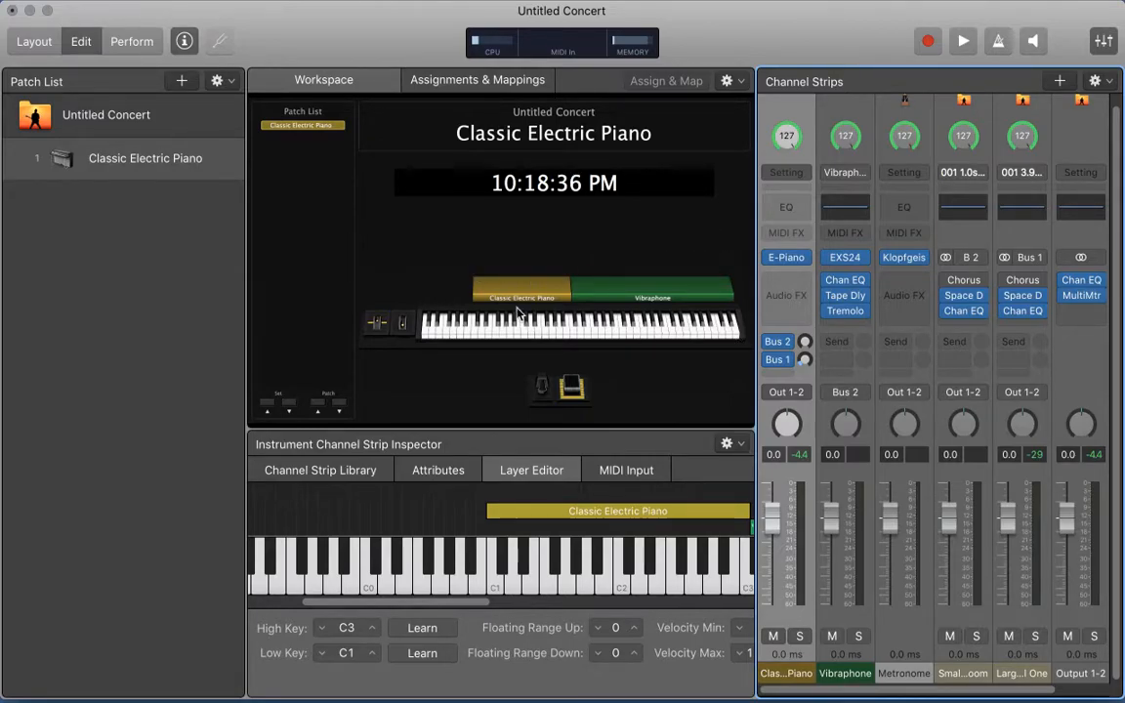
Add four Instrument channel strips and load the Acoustic Guitar setting from the Guitar category into the first new one.
left_click(1060, 81)
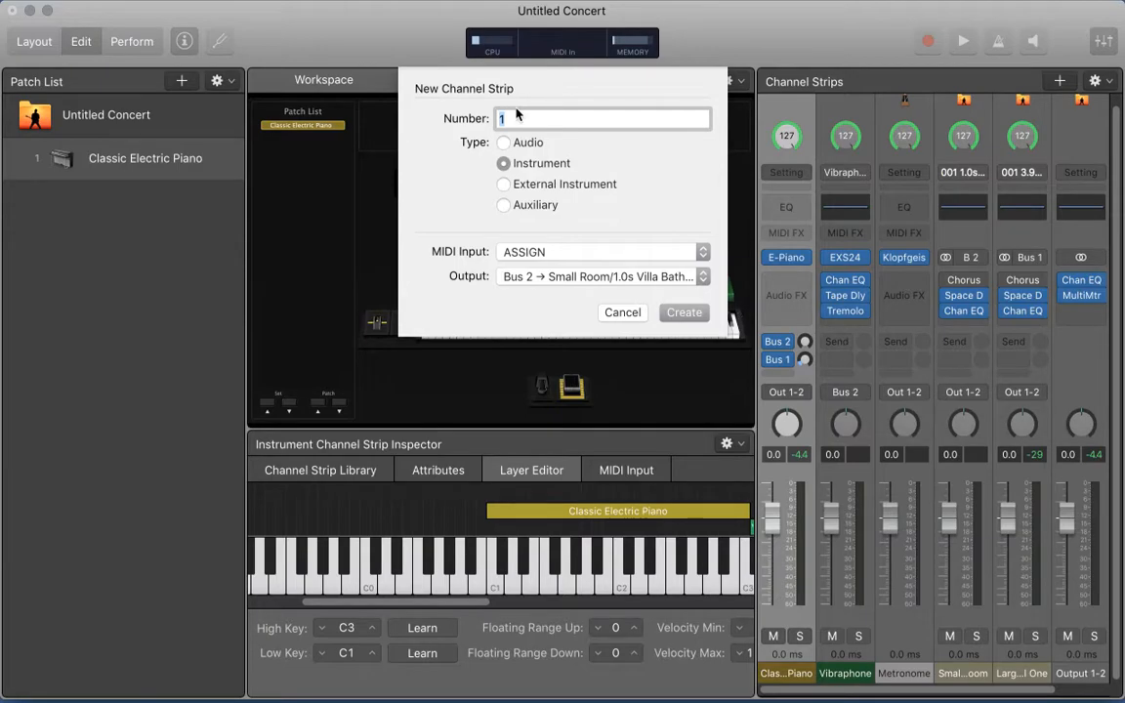
left_click(684, 313)
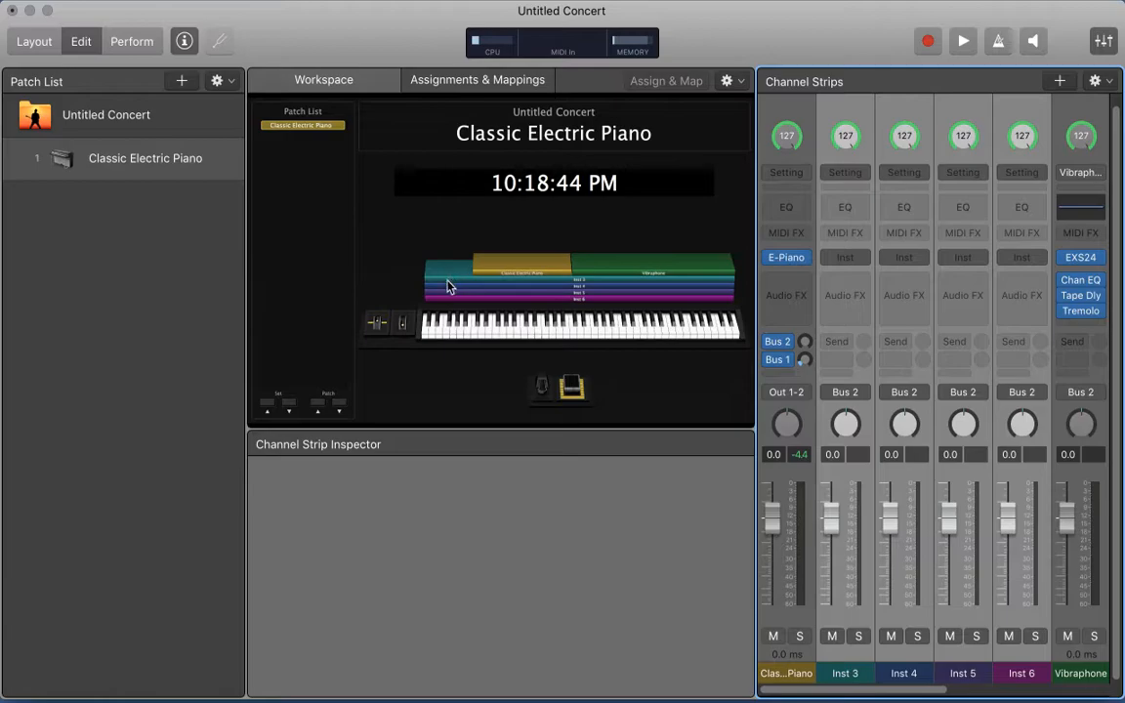
left_click(847, 120)
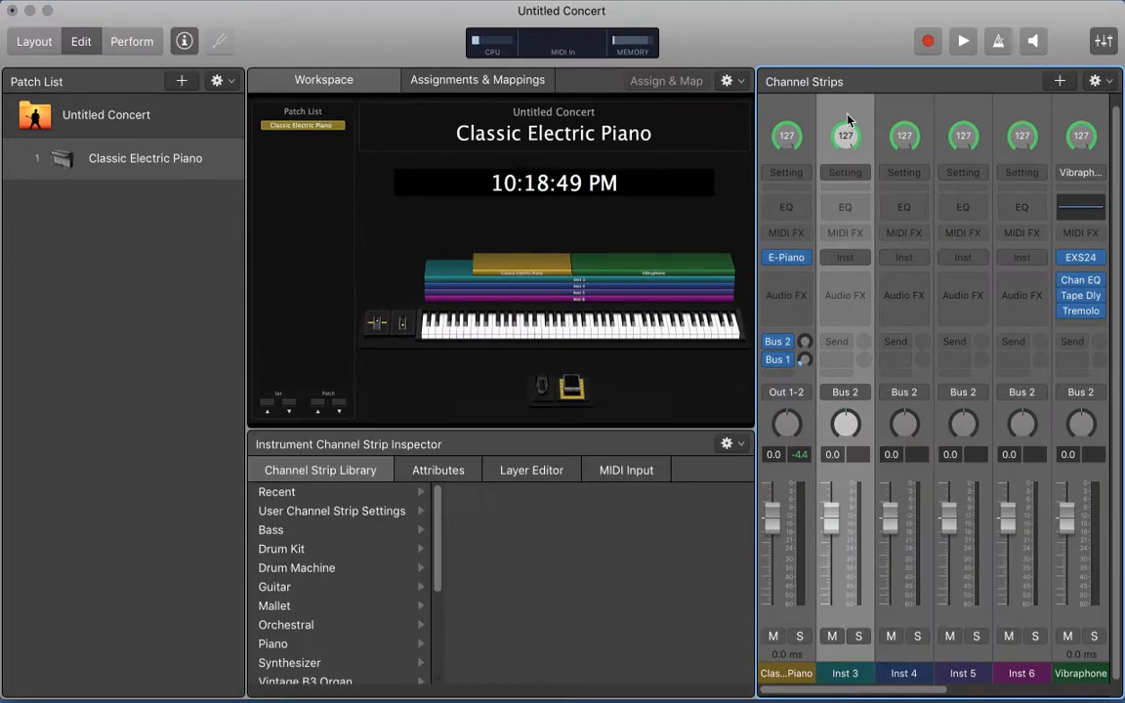
left_click(274, 587)
left_click(495, 511)
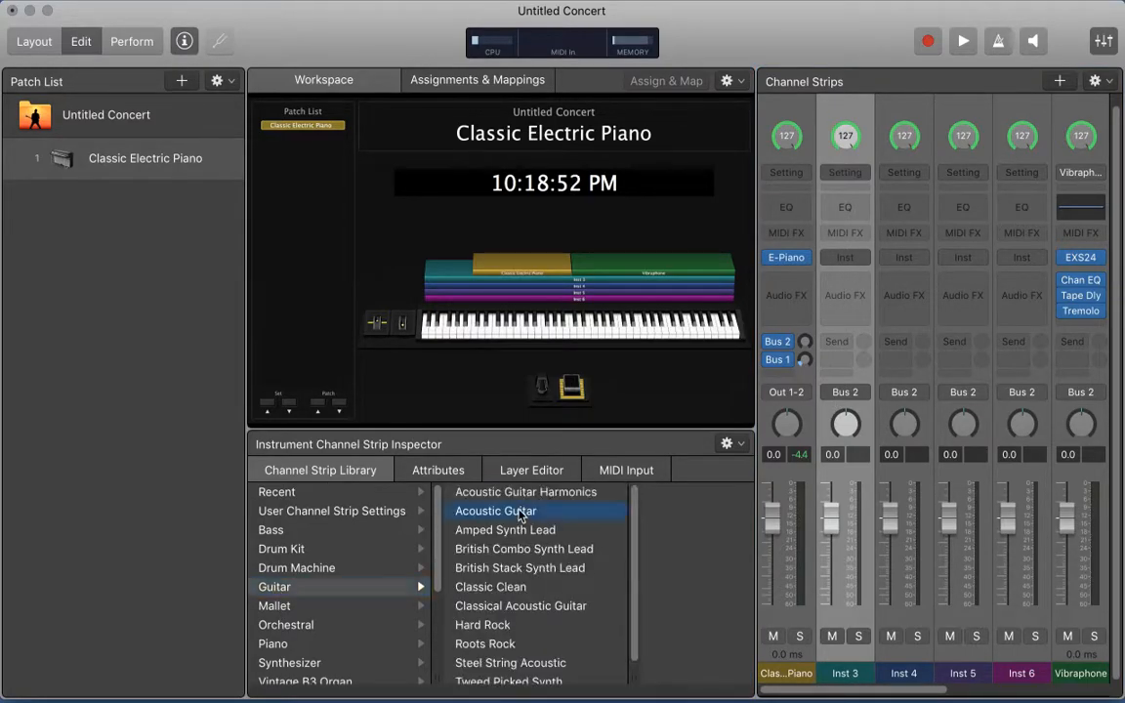
Examine the Acoustic Guitar's key range in the Layer Editor among the stacked instrument layers.
left_click(531, 469)
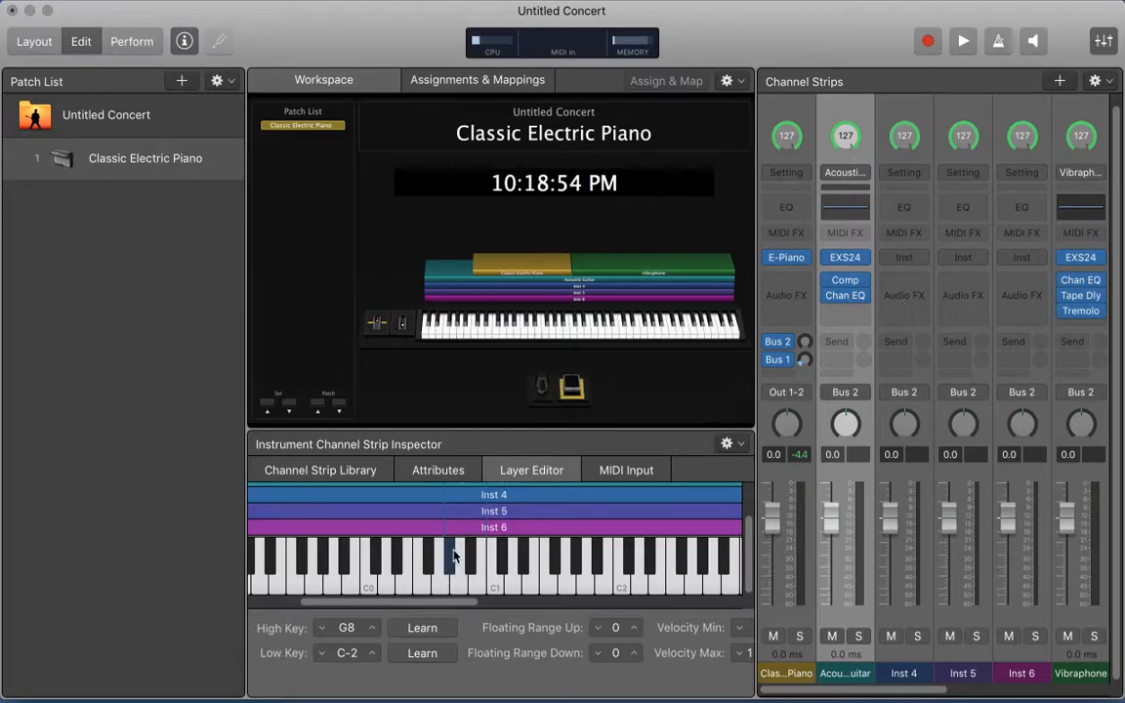
left_click(429, 282)
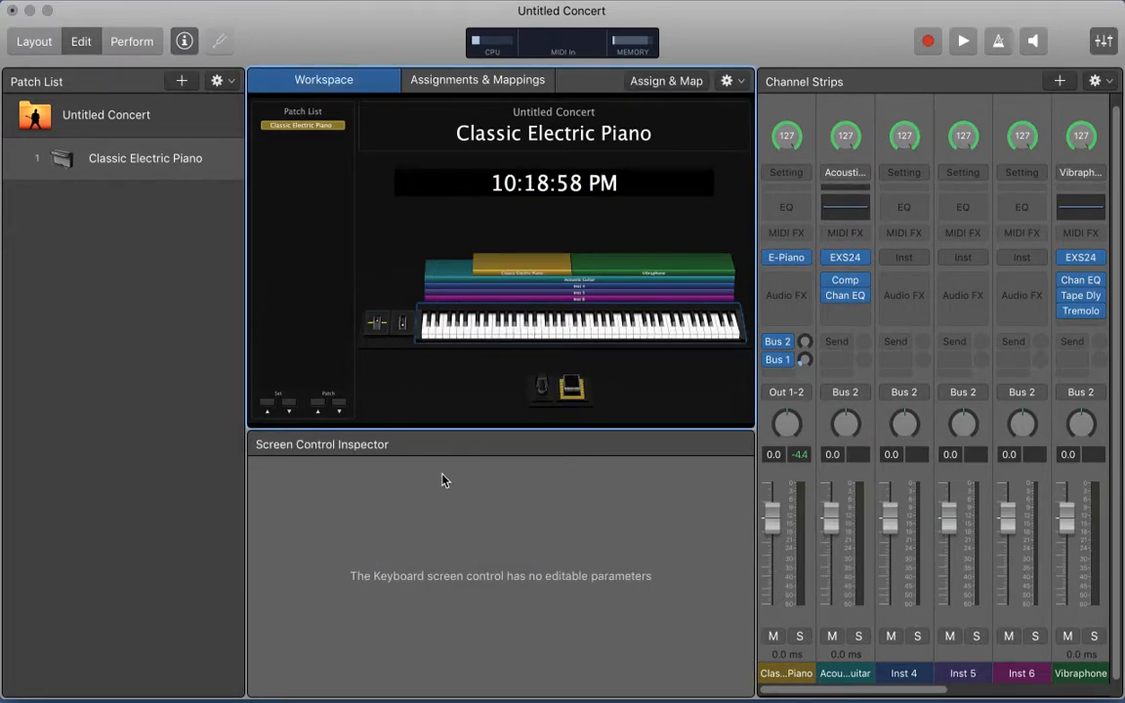
left_click(886, 118)
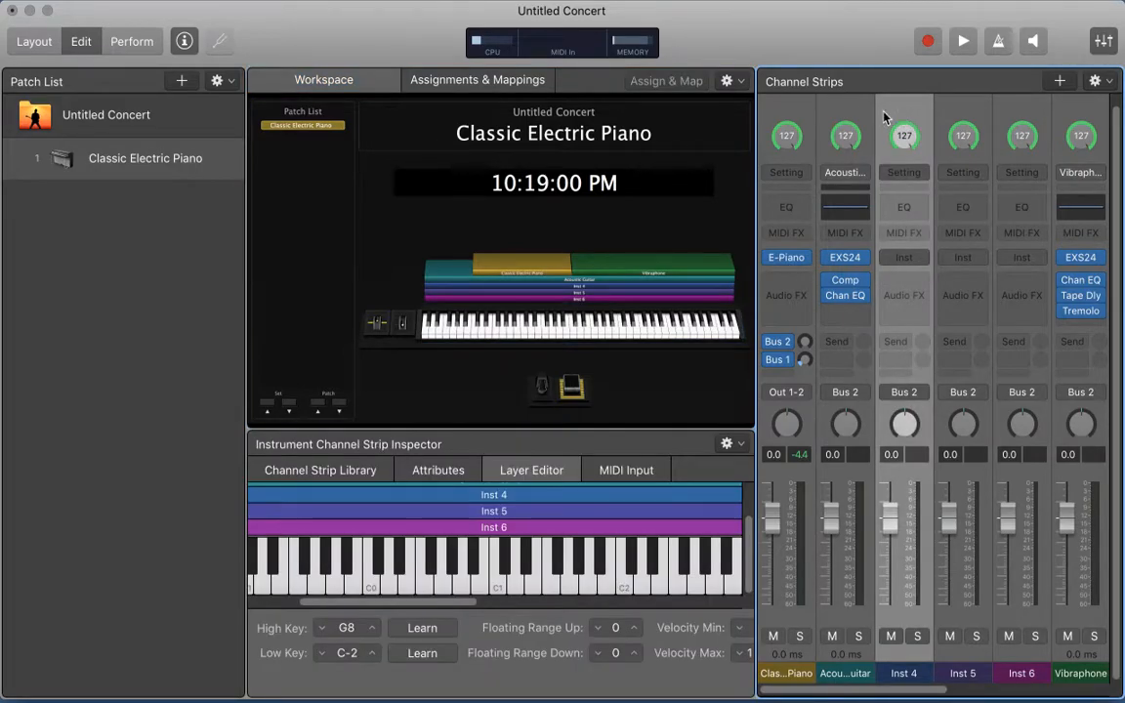
left_click(846, 115)
scroll(476, 547, "up", 2)
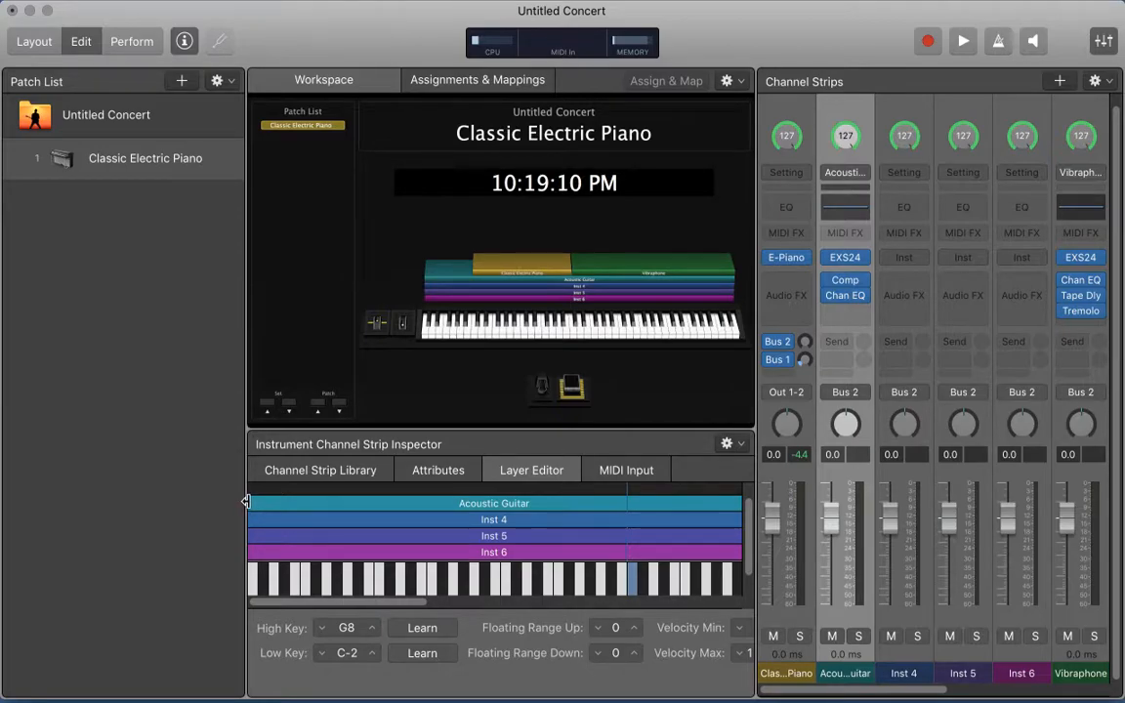
scroll(502, 518, "right", 10)
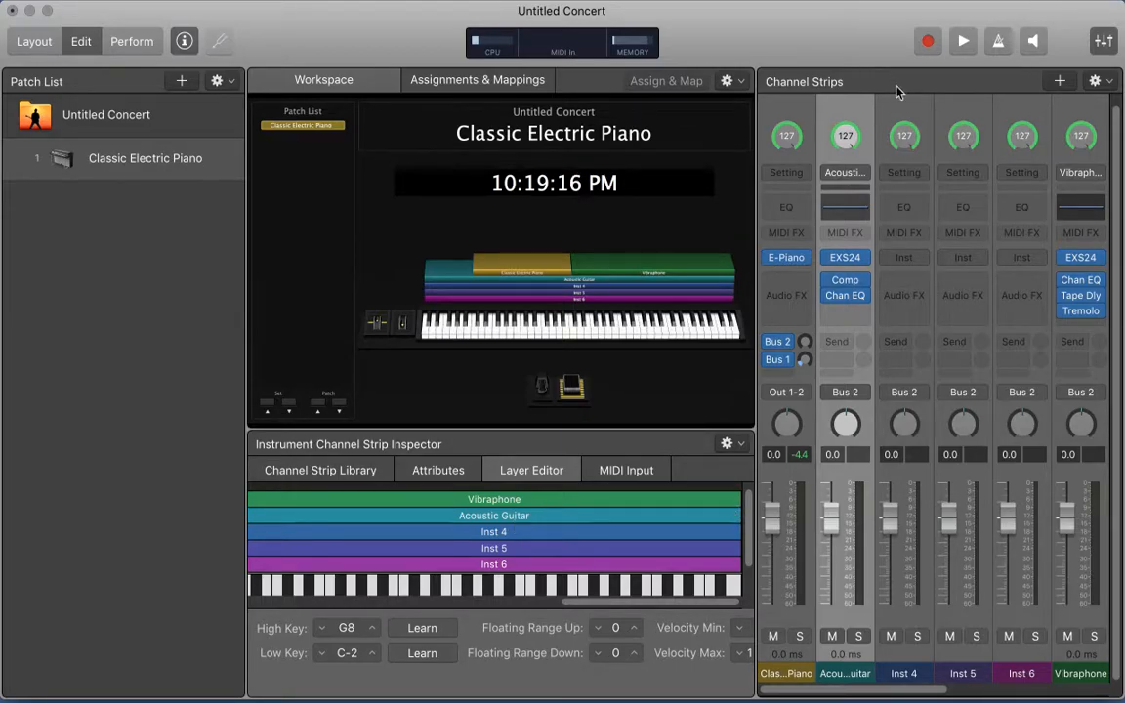
Delete the three empty instrument channel strips Inst 4, Inst 5 and Inst 6.
left_click(905, 115)
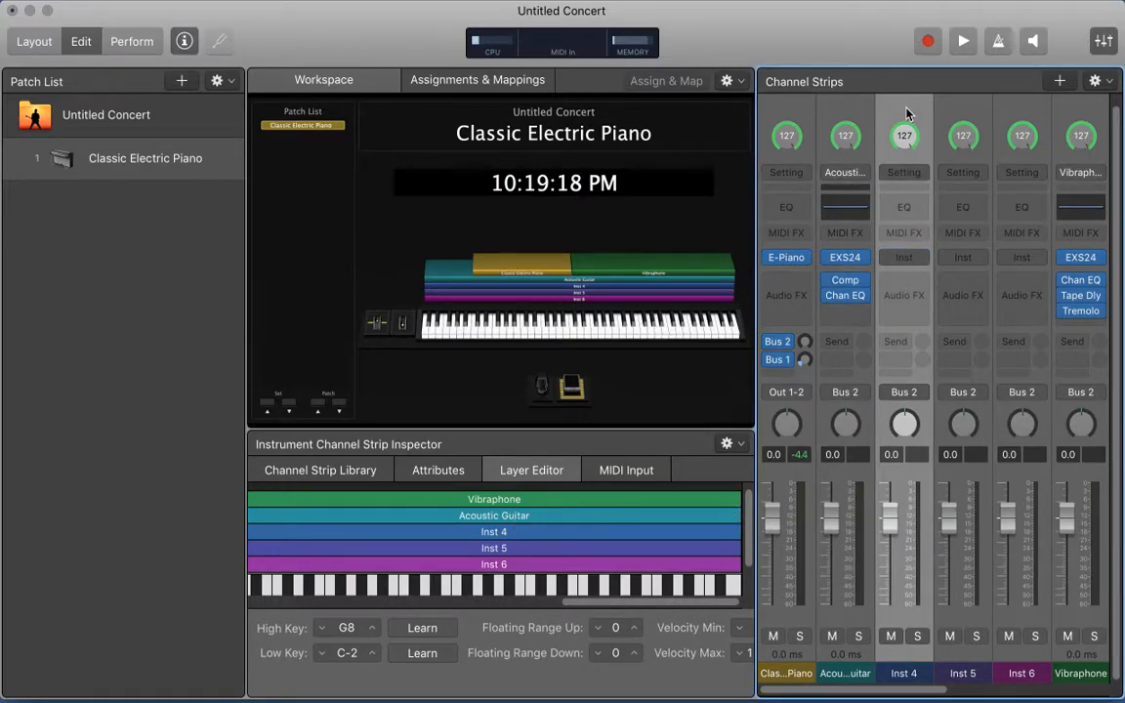
key("Delete")
key("Delete")
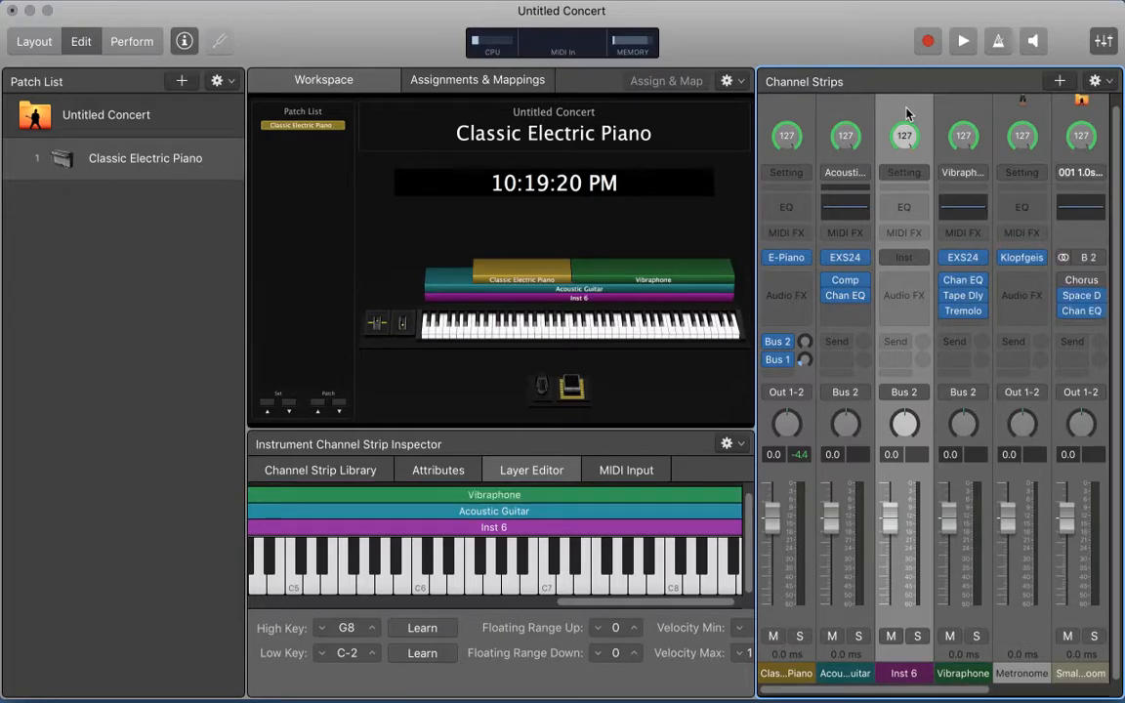
key("Delete")
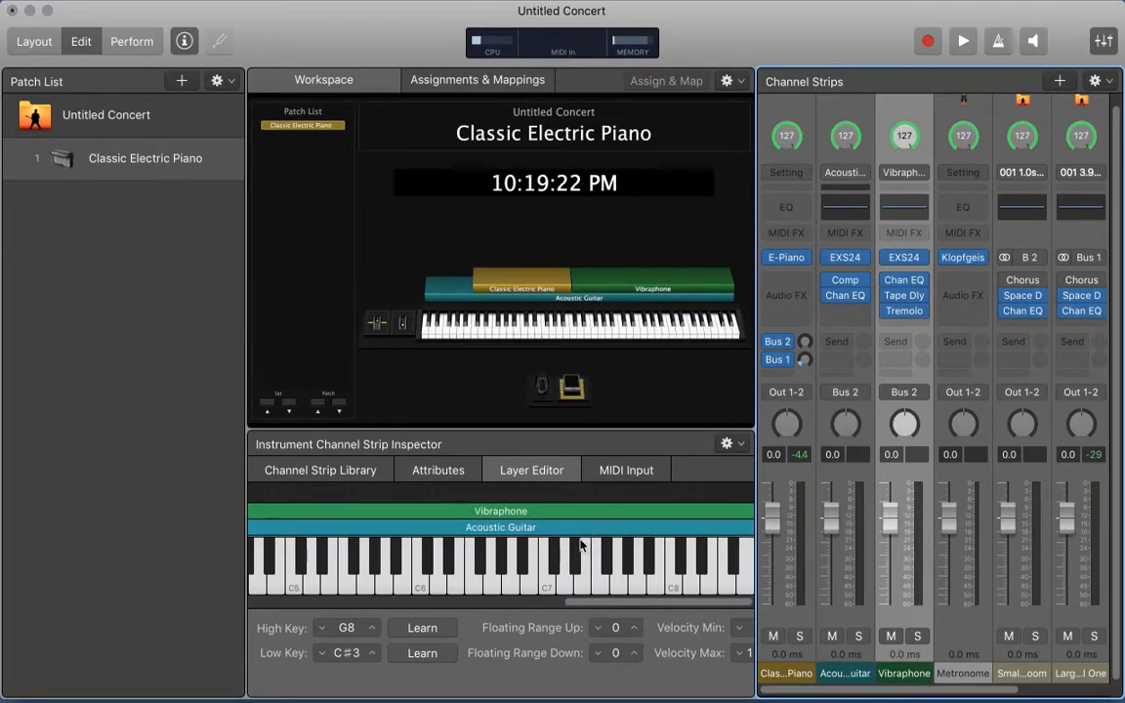
Add an empty patch below the Classic Electric Piano patch in the concert.
scroll(571, 544, "left", 5)
scroll(571, 544, "left", 3)
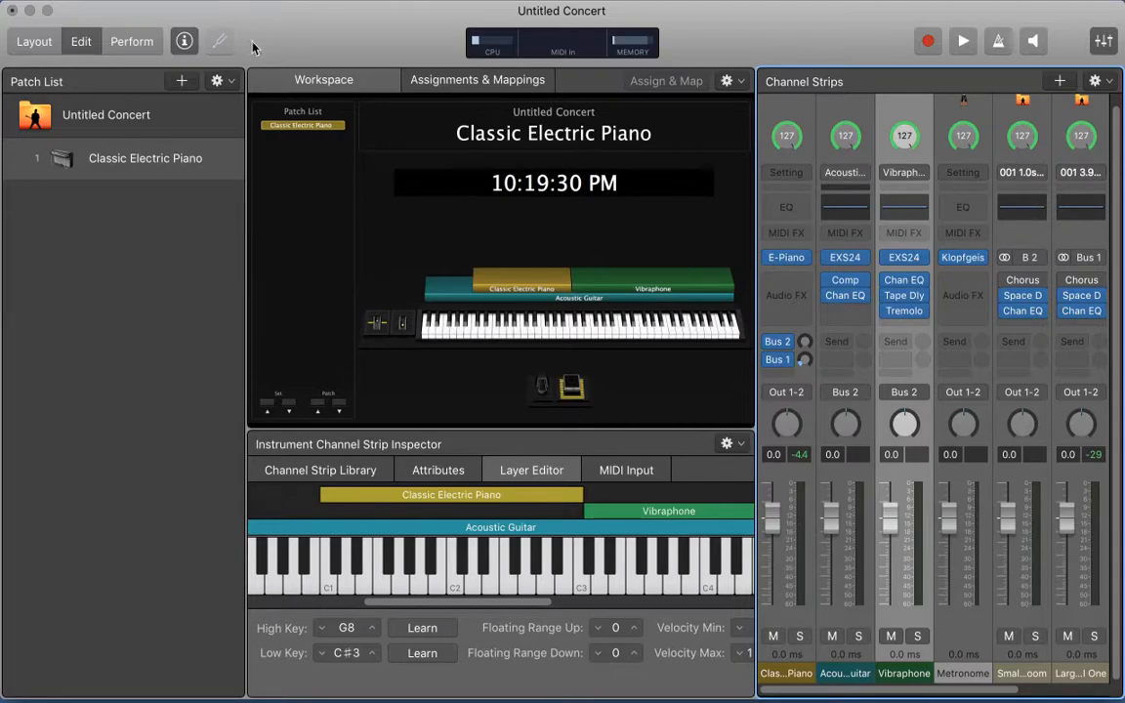
left_click(182, 83)
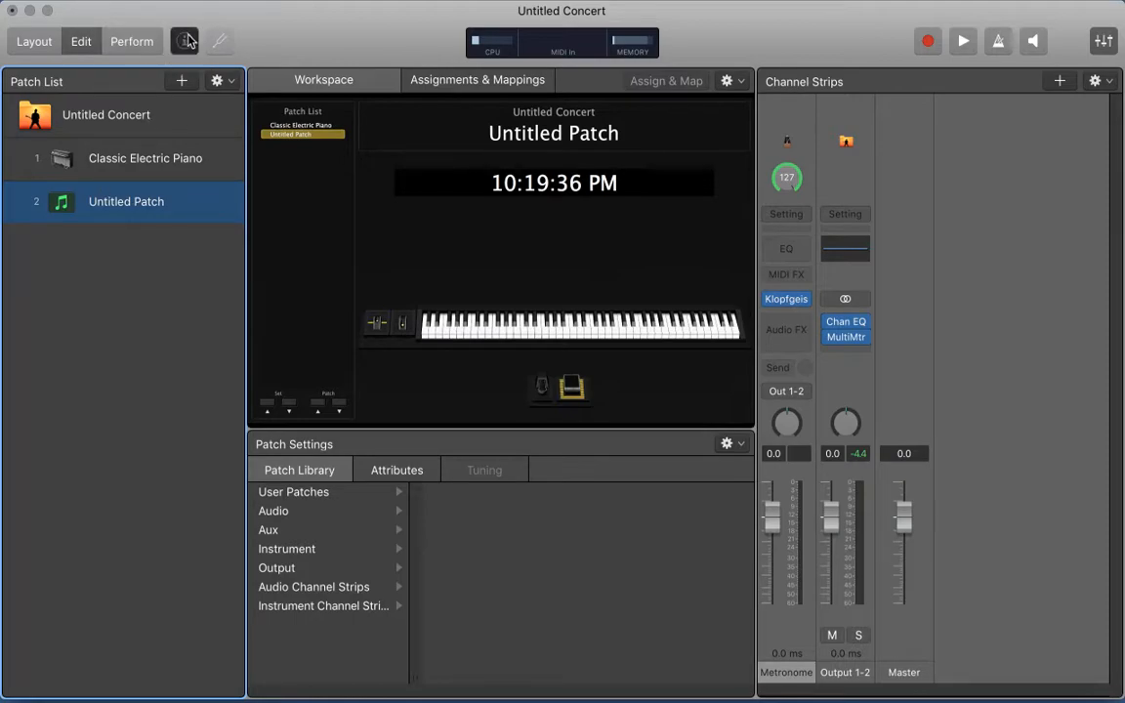
View the workspace with the inspector hidden and in Perform mode, and return to Edit mode with the inspector shown.
left_click(185, 42)
left_click(185, 42)
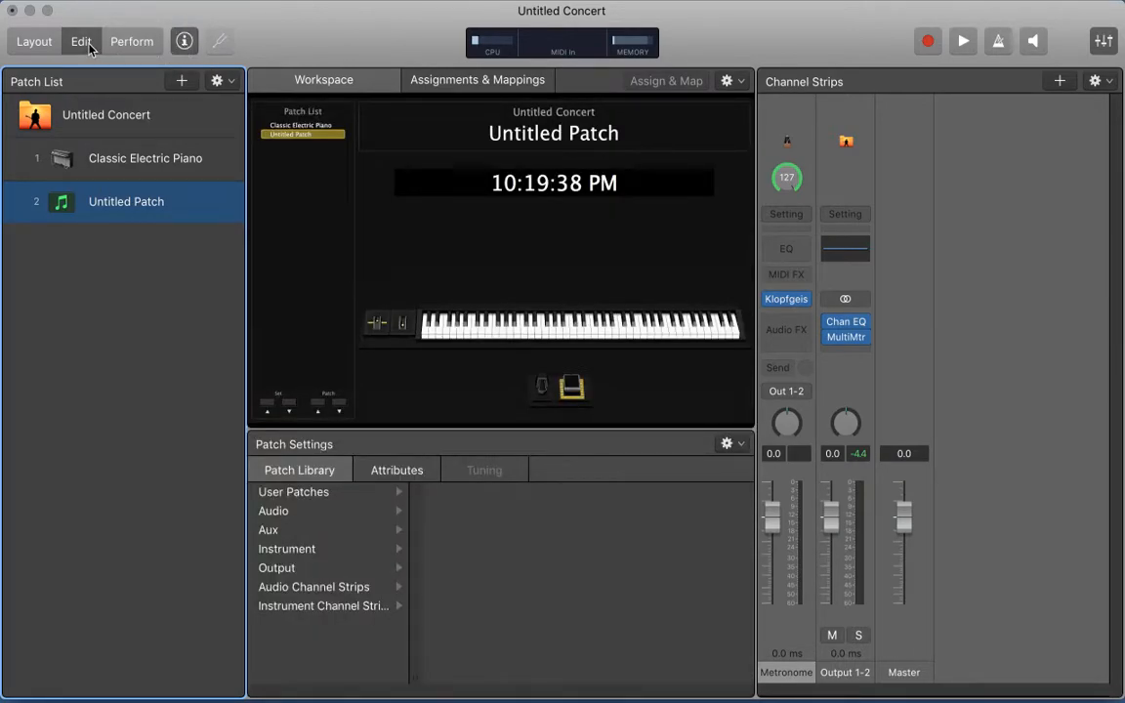
left_click(129, 41)
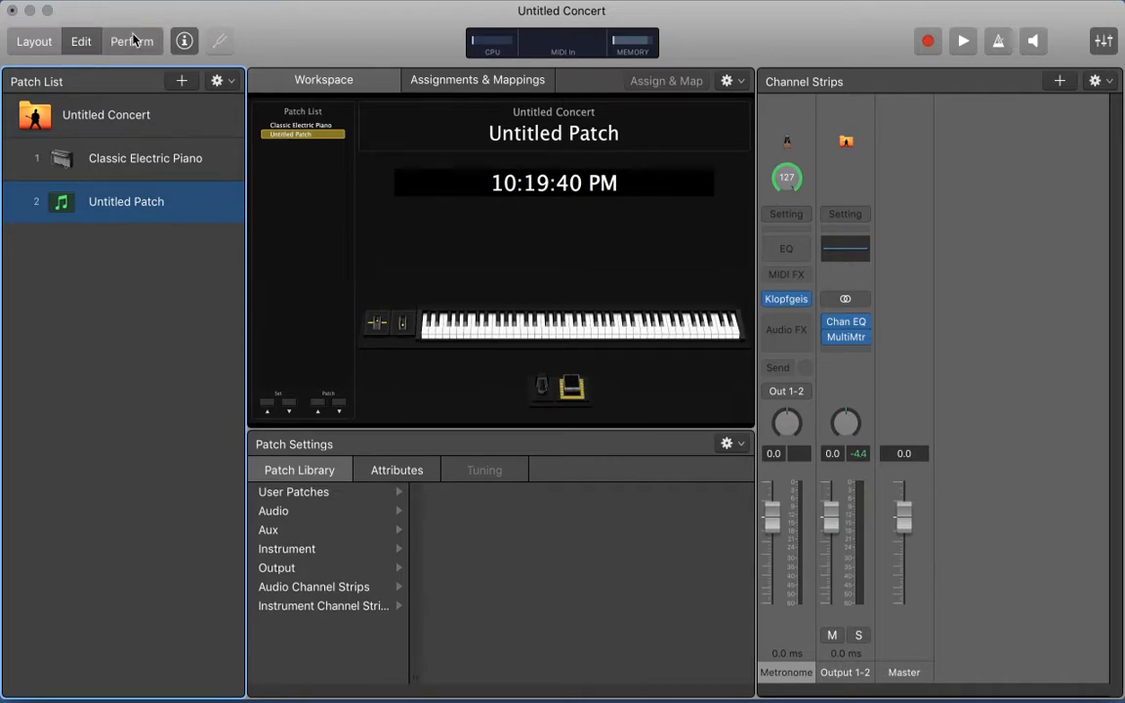
left_click(79, 46)
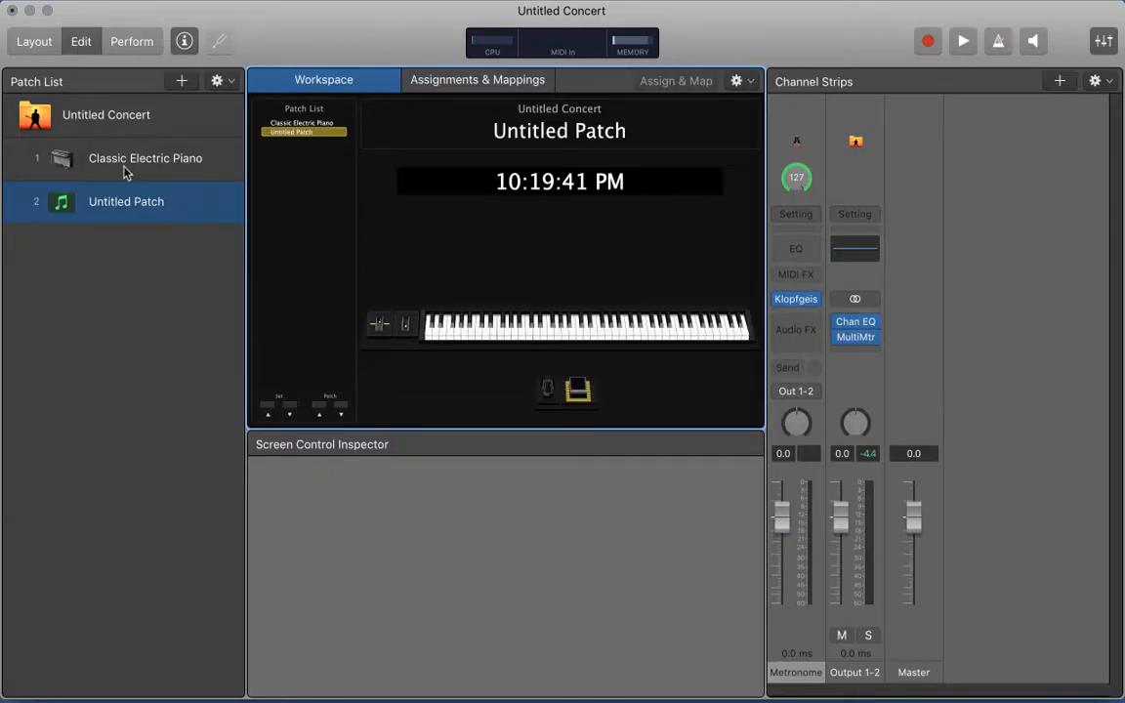
Add a third patch and load the Steinway Grand Piano from the Instrument library's Piano category into it.
left_click(182, 80)
left_click(119, 252)
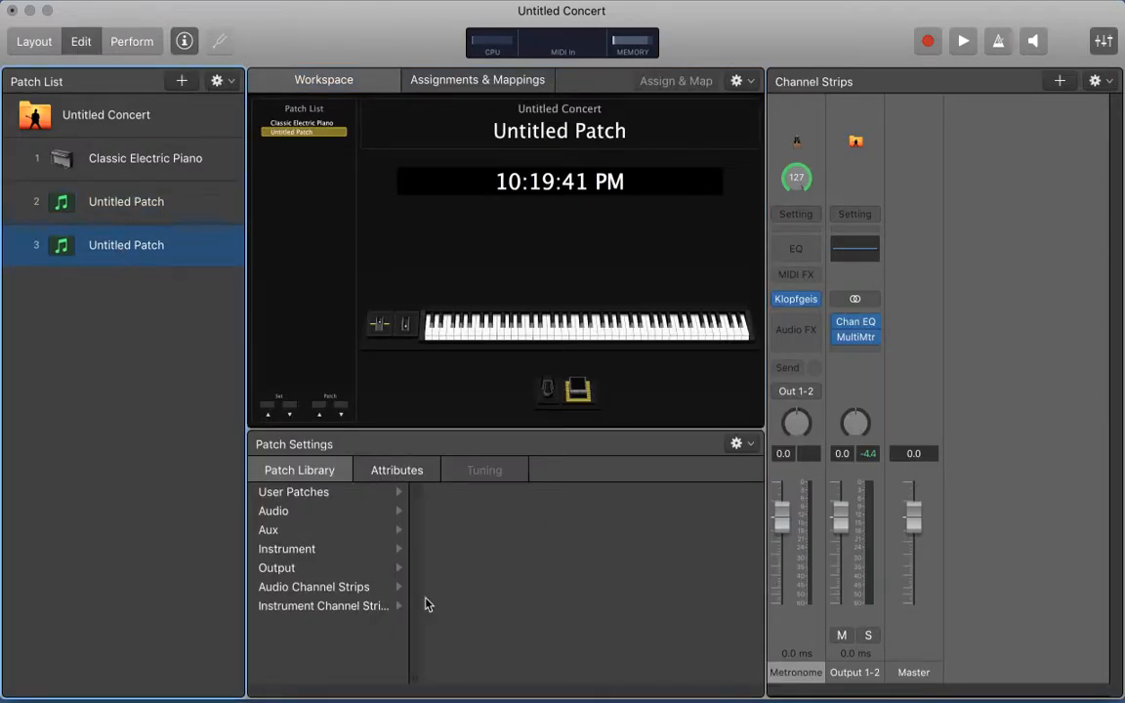
left_click(286, 552)
scroll(465, 557, "down", 1)
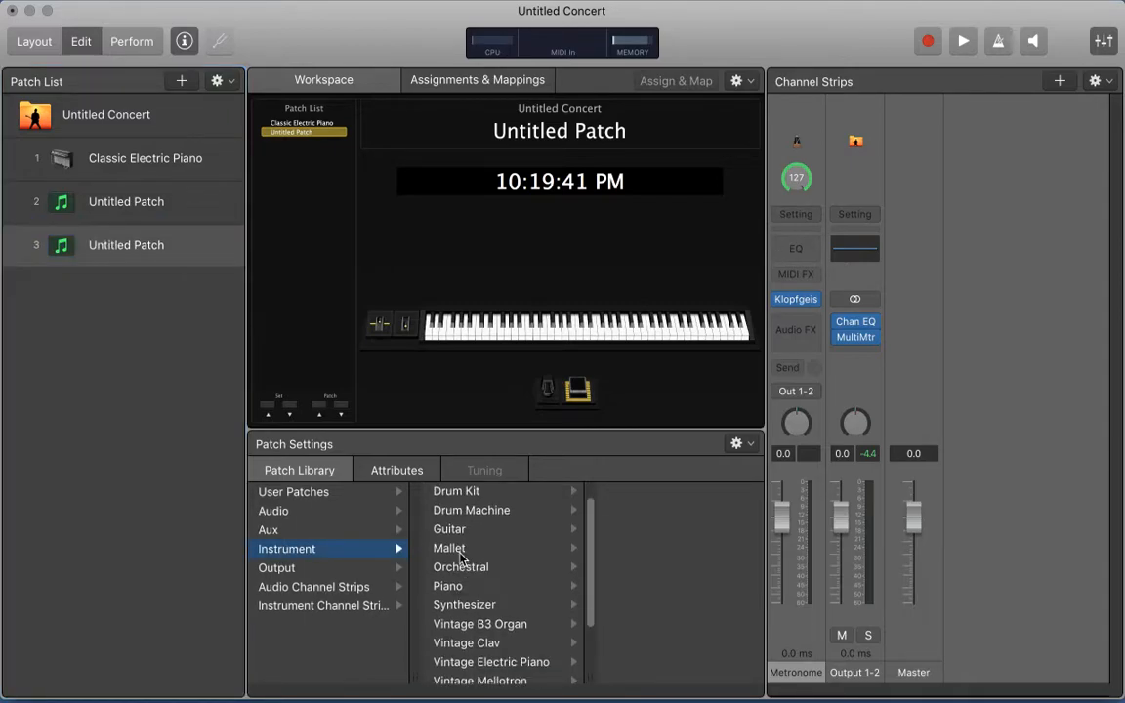
left_click(454, 585)
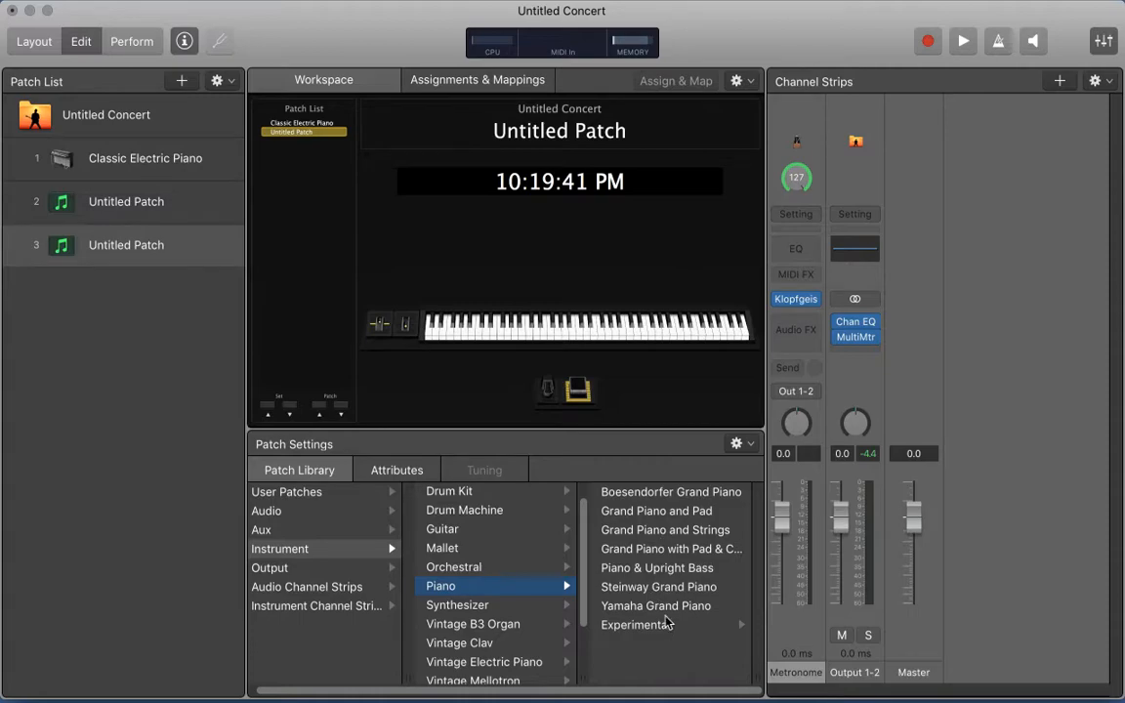
left_click(645, 587)
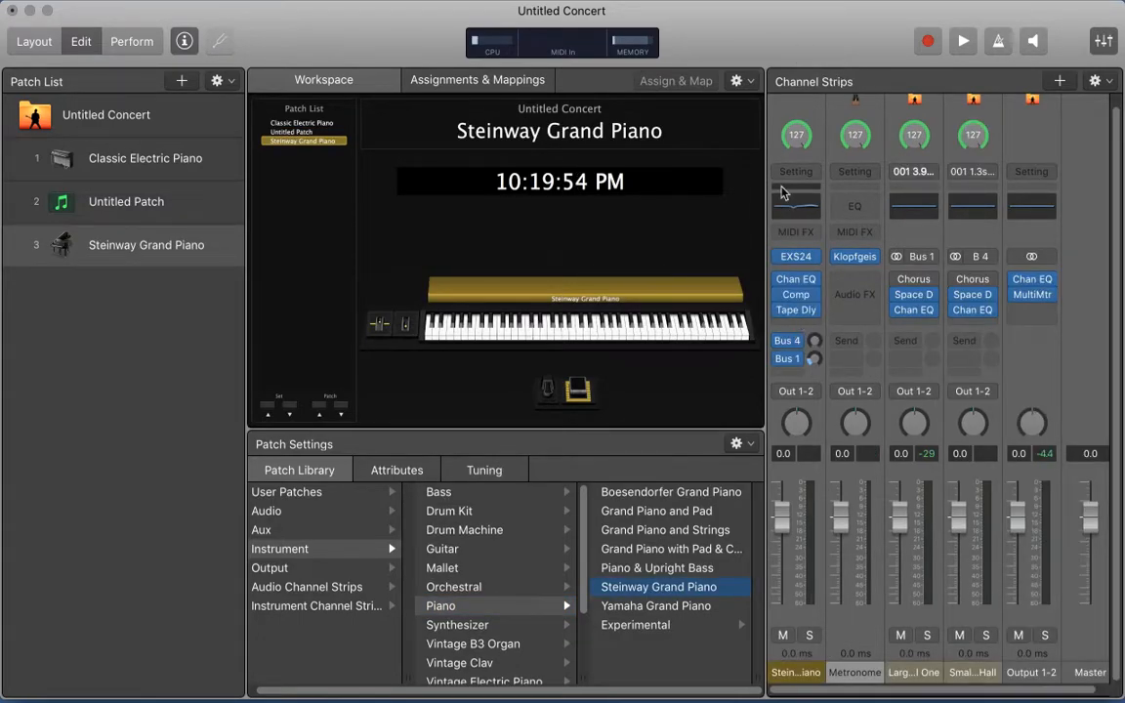
Review the Steinway Grand Piano channel strip's layer range, MIDI input settings and attributes.
left_click(801, 121)
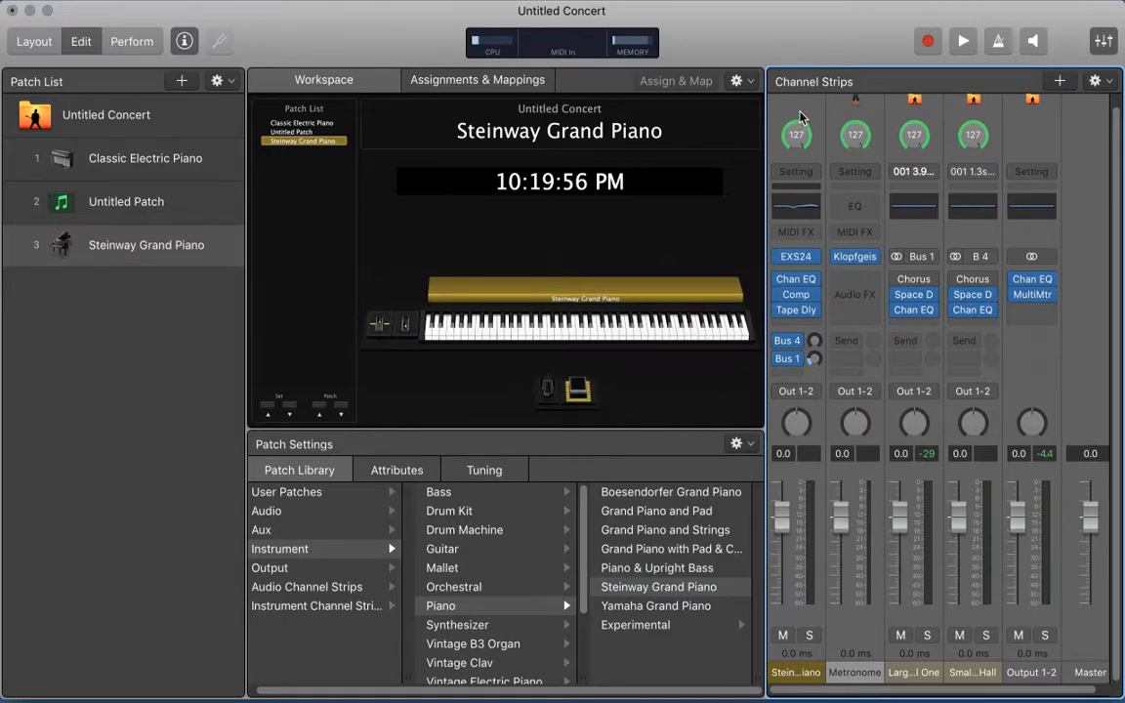
left_click(801, 117)
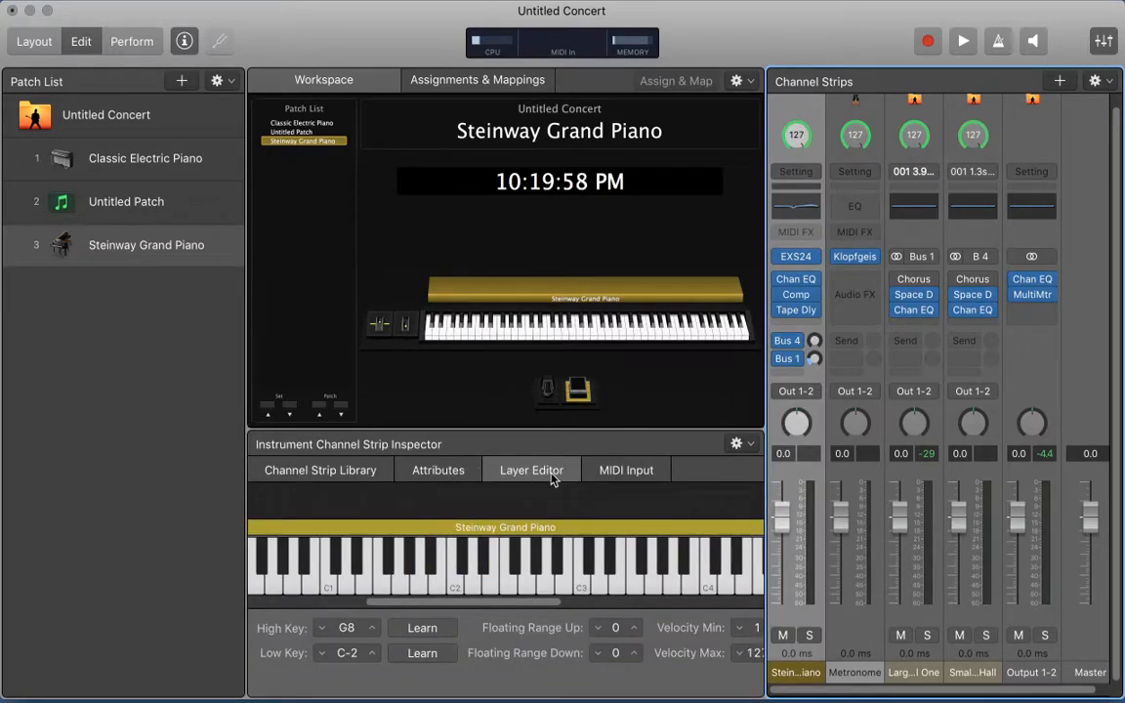
left_click(630, 472)
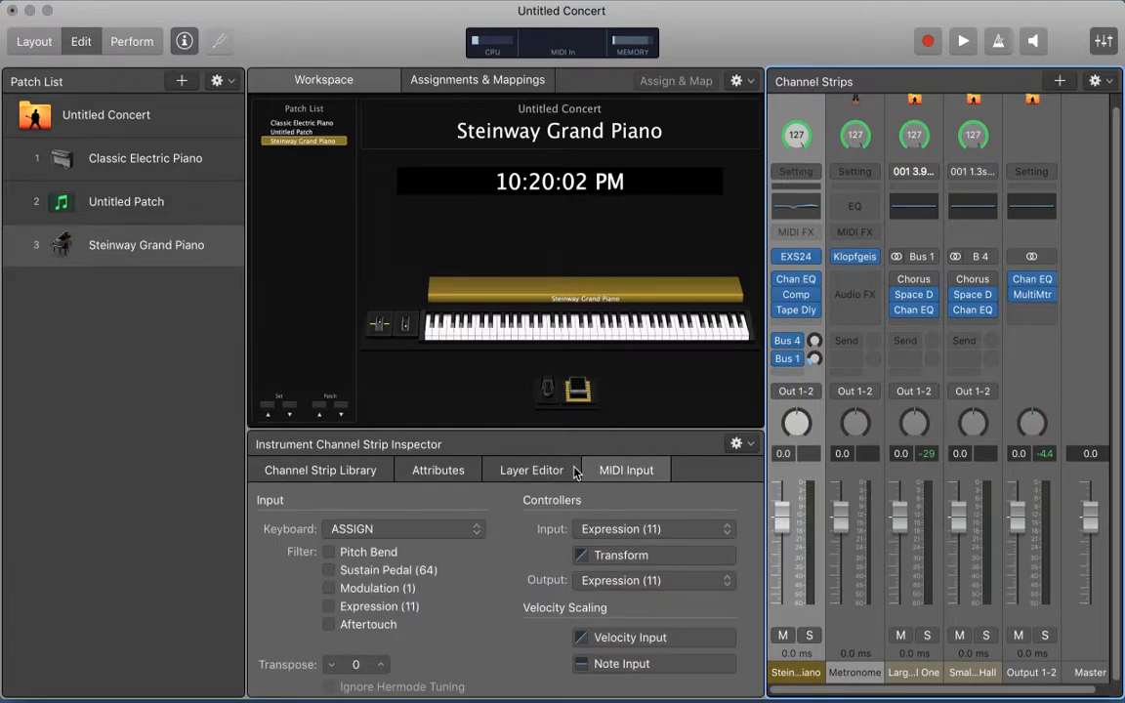
left_click(503, 471)
left_click(432, 473)
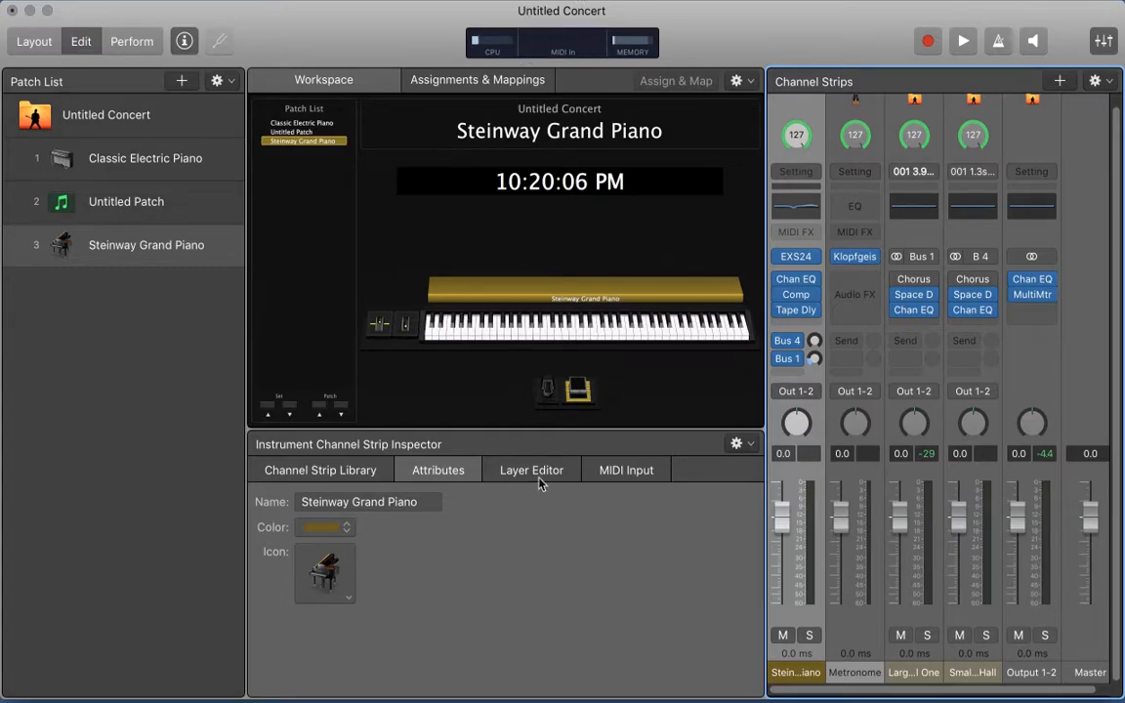
Inspect the on-screen keyboard's settings in Layout mode, switch its hardware assignment on and off, and return to Edit mode.
left_click(34, 41)
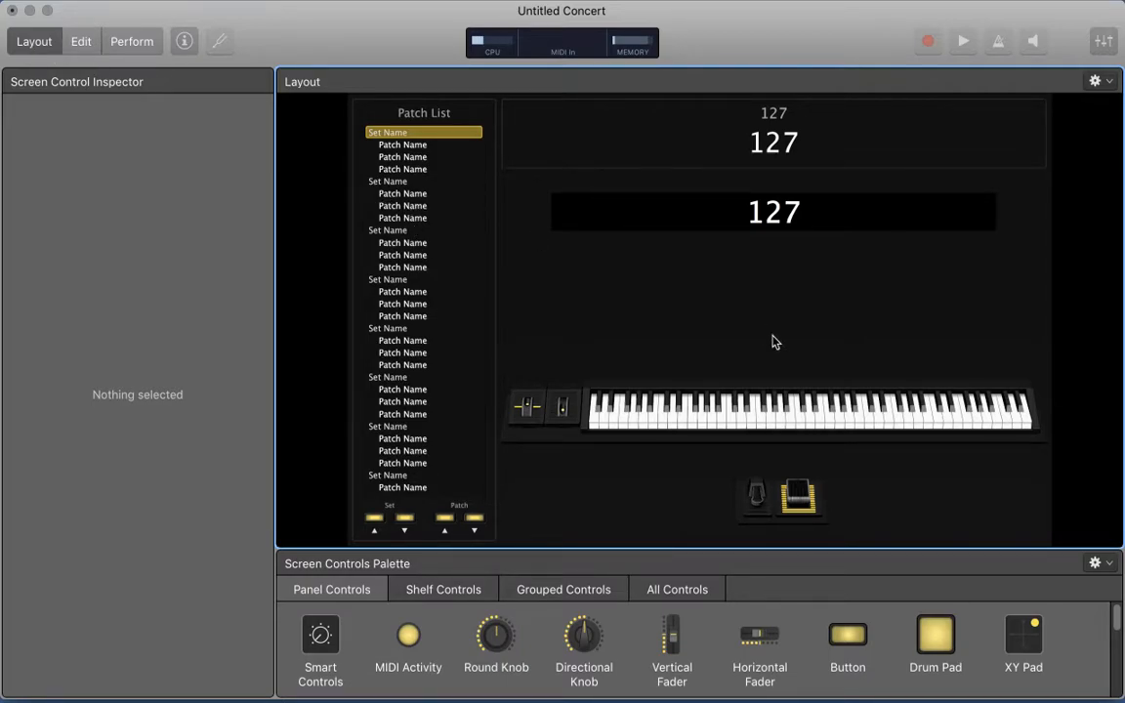
left_click(710, 401)
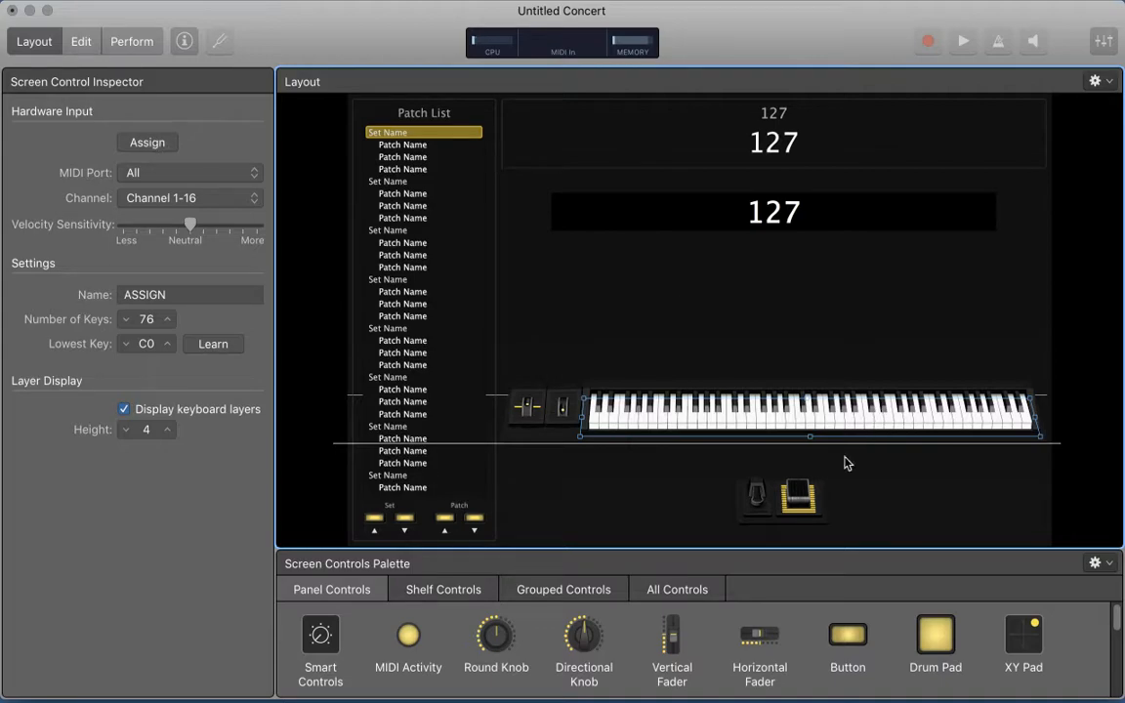
left_click(146, 146)
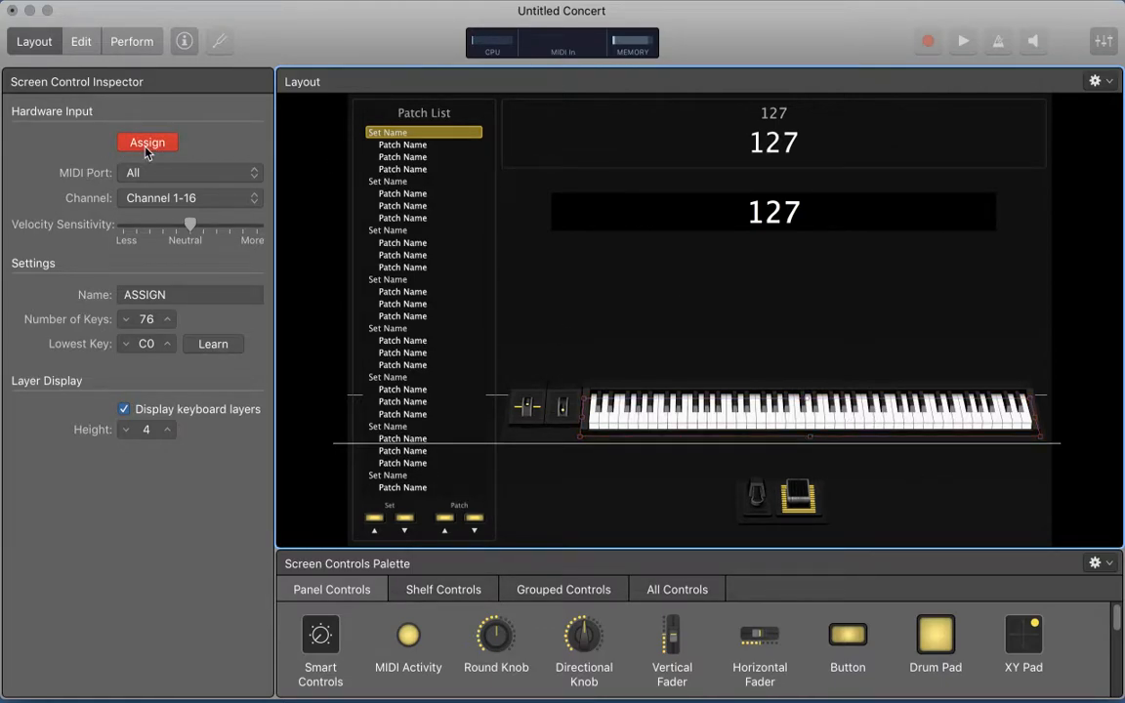
left_click(147, 145)
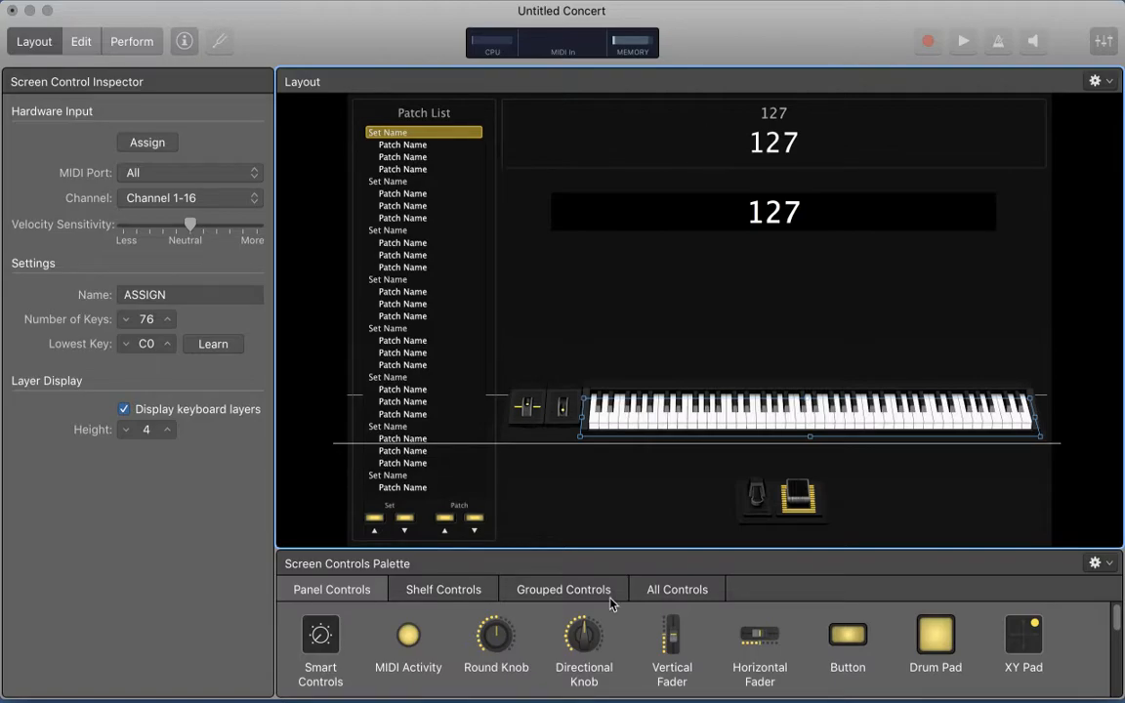
left_click(87, 47)
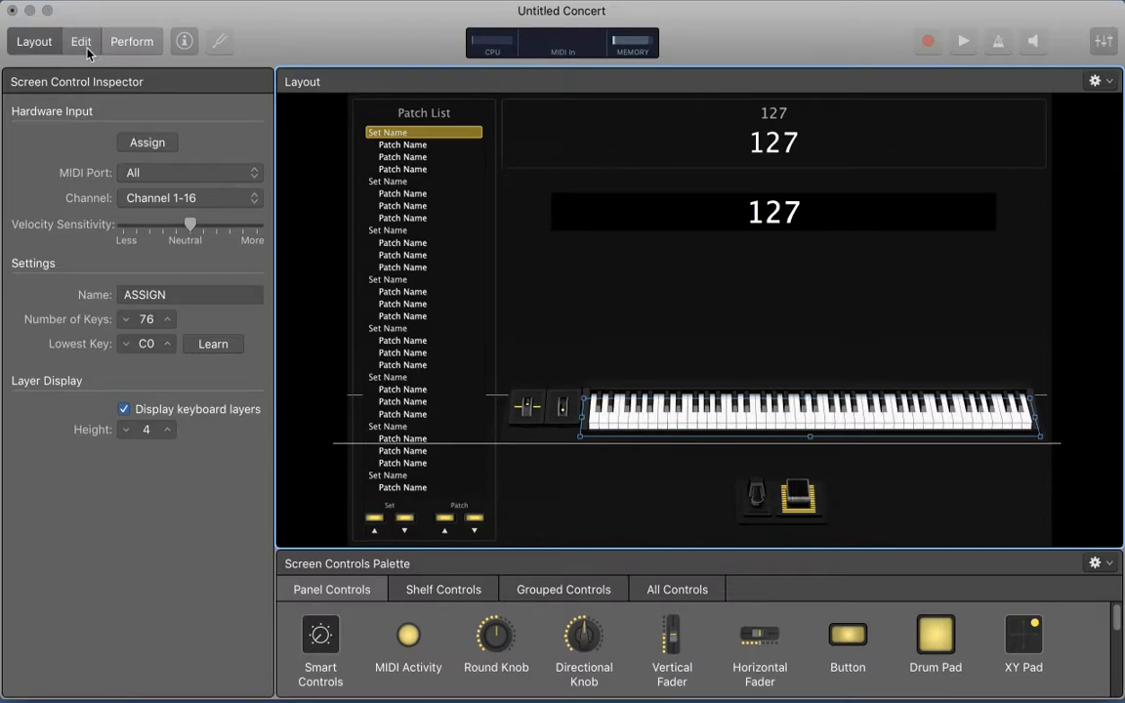